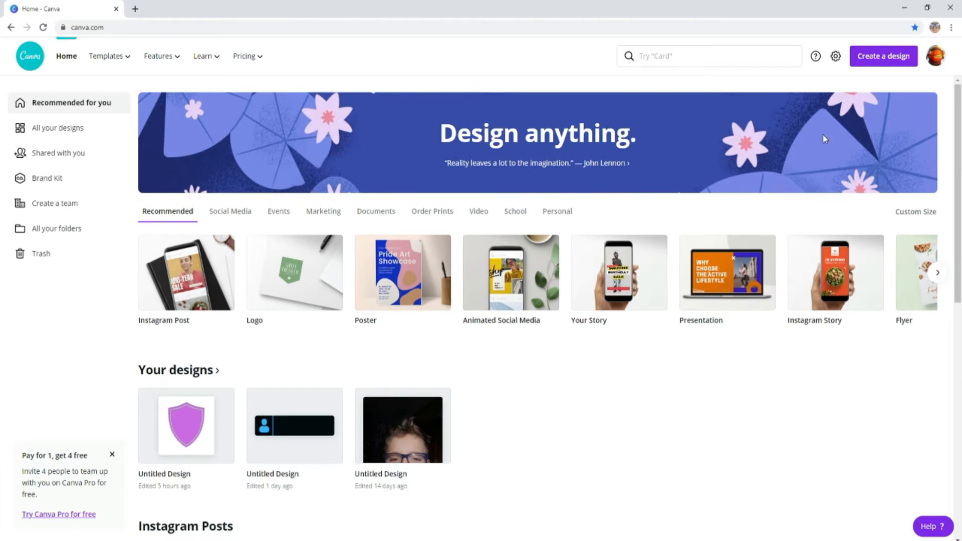
- Create a new blank design with the custom size 548 x 130 px
{"action": "left_click", "coordinate": [865, 56]}
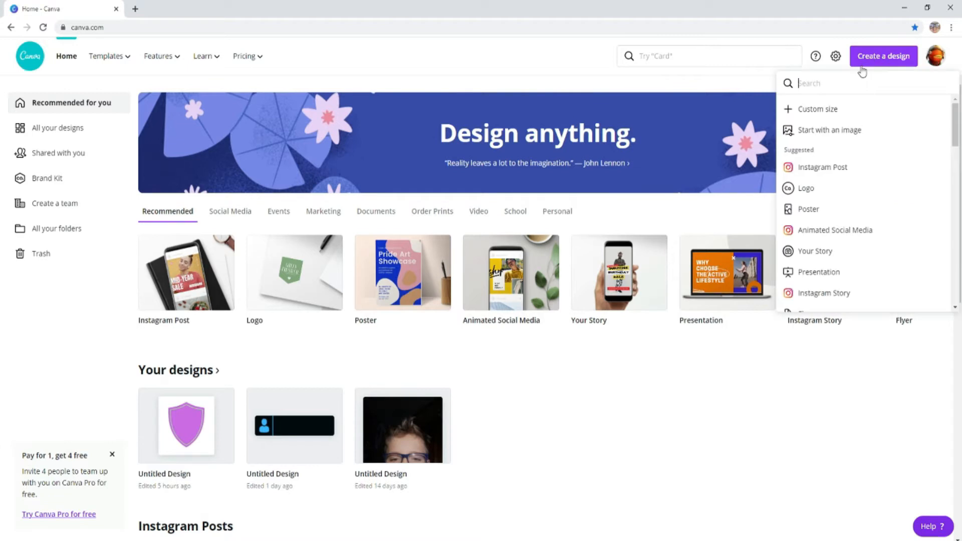
{"action": "left_click", "coordinate": [821, 109]}
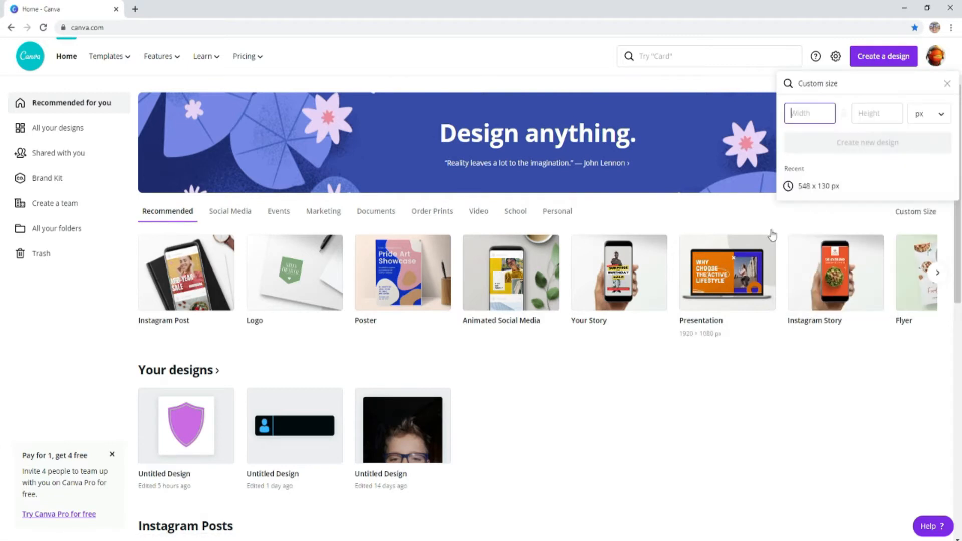
{"action": "left_click", "coordinate": [821, 188]}
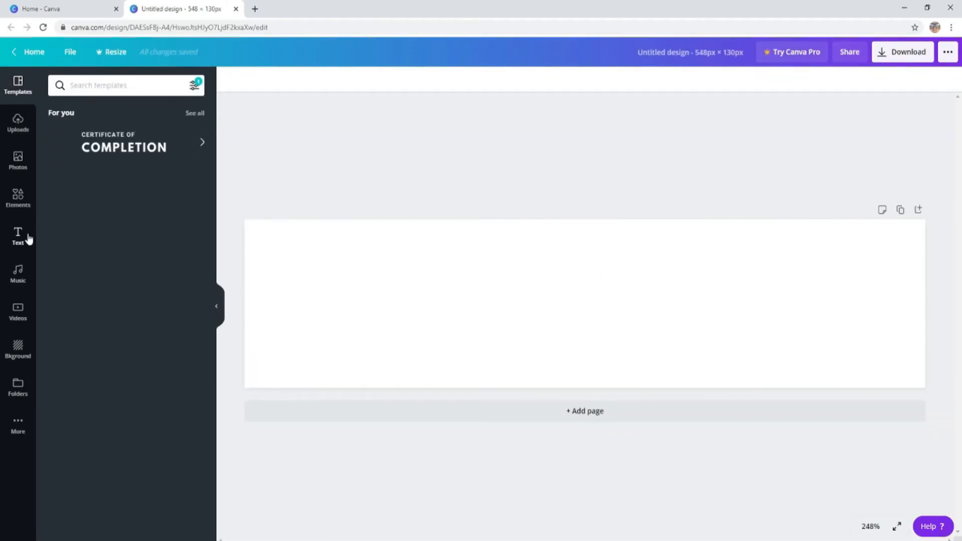
- Fill the banner's background with the default medium purple, second from the end of the red-to-violet row
{"action": "left_click", "coordinate": [556, 327]}
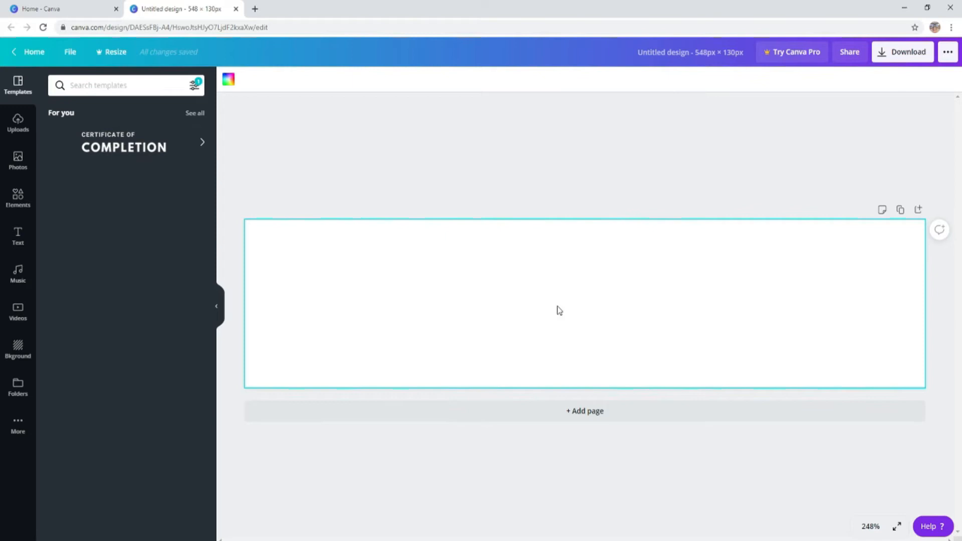
{"action": "left_click", "coordinate": [228, 88]}
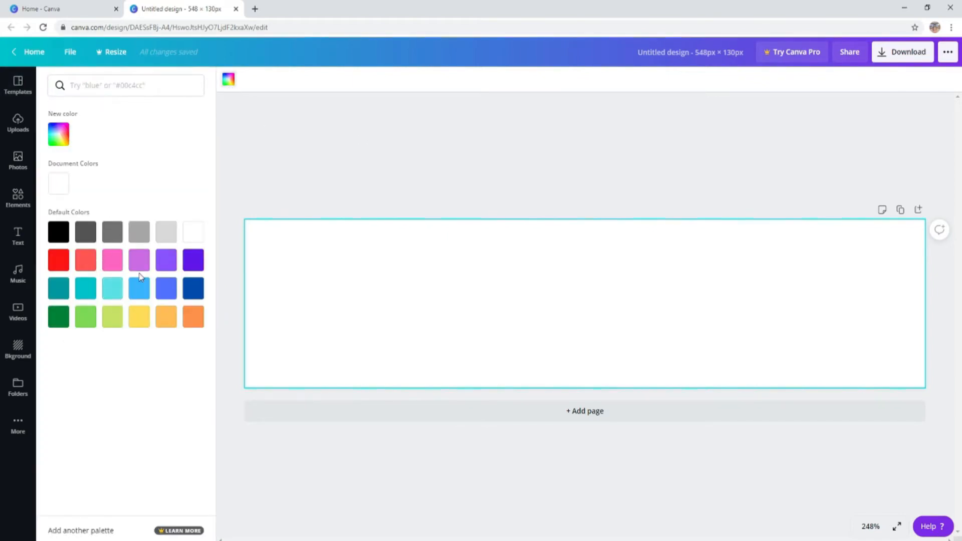
{"action": "left_click", "coordinate": [166, 260]}
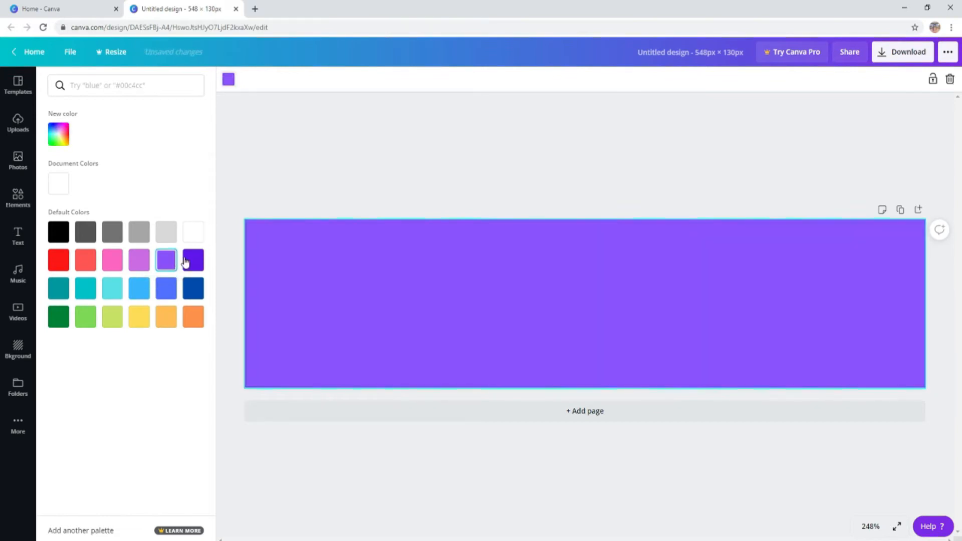
{"action": "left_click", "coordinate": [435, 146]}
{"action": "left_click", "coordinate": [228, 81]}
{"action": "left_click", "coordinate": [430, 159]}
- Add the recently used person silhouette, enlarge it to most of the banner's height, and place it at the banner's left end
{"action": "left_click", "coordinate": [31, 200]}
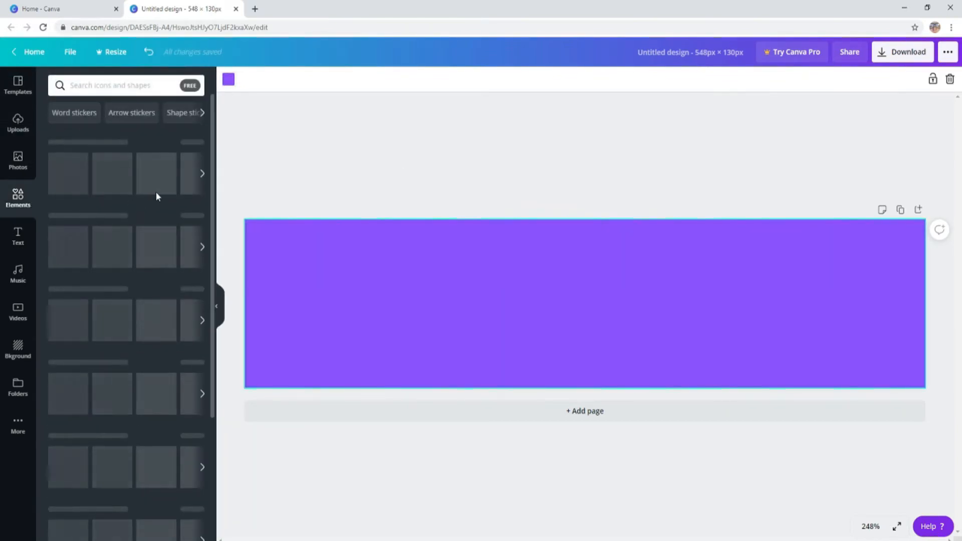
{"action": "left_click", "coordinate": [121, 168]}
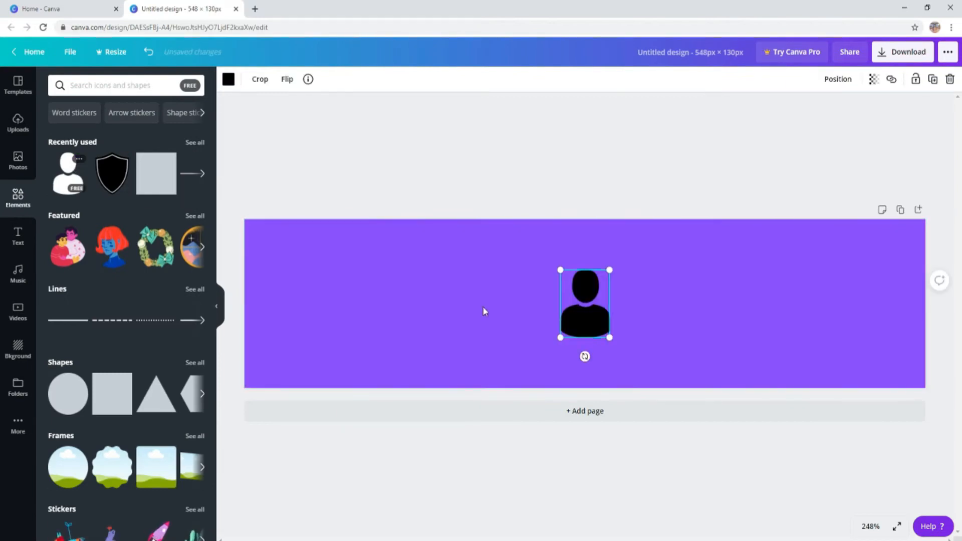
{"action": "left_click_drag", "start_coordinate": [609, 338], "coordinate": [657, 397]}
{"action": "left_click_drag", "start_coordinate": [603, 355], "coordinate": [309, 316]}
- Recolour the person silhouette white and move it slightly down to centre it vertically in the banner
{"action": "left_click", "coordinate": [229, 82]}
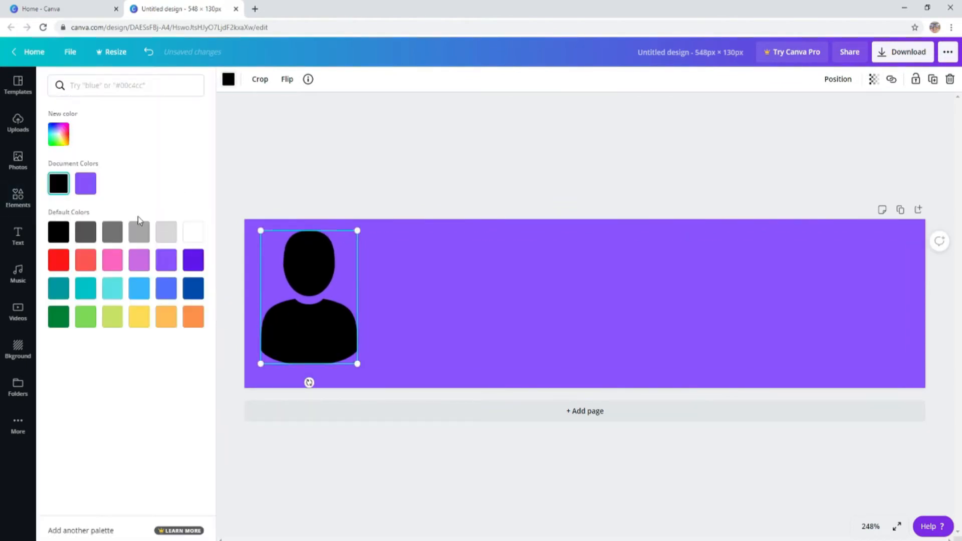
{"action": "left_click", "coordinate": [192, 234]}
{"action": "left_click", "coordinate": [324, 271]}
{"action": "left_click_drag", "start_coordinate": [307, 292], "coordinate": [314, 298]}
{"action": "left_click", "coordinate": [423, 162]}
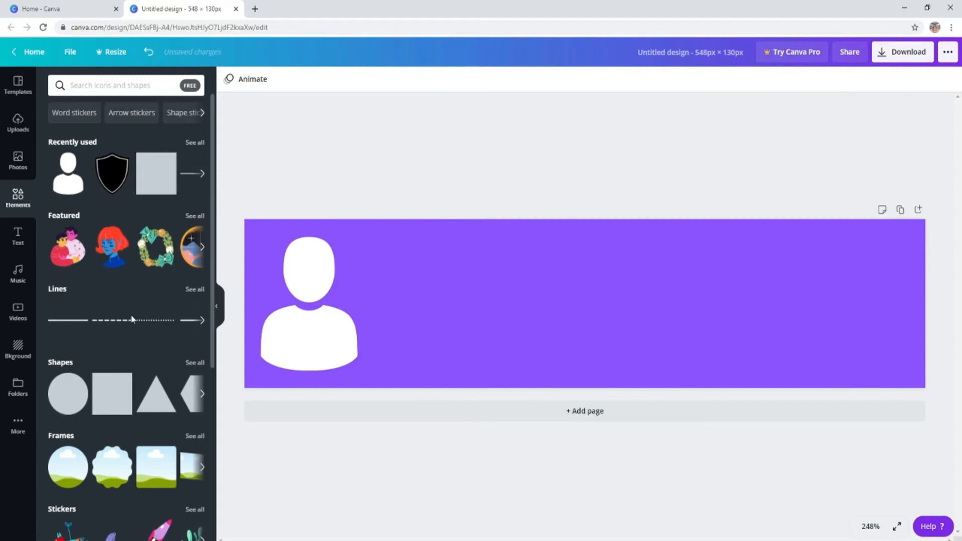
- Add a plain solid line to the banner and colour it white
{"action": "left_click", "coordinate": [71, 320]}
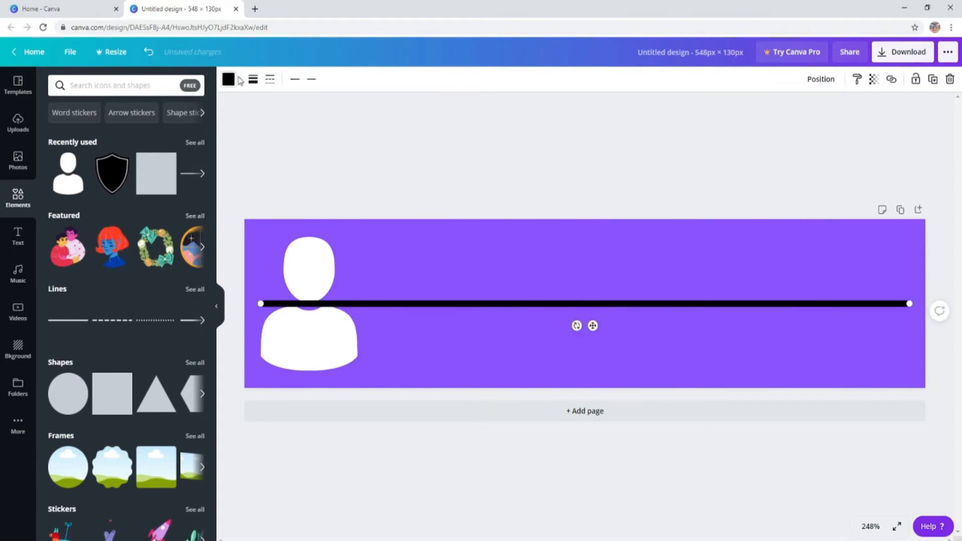
{"action": "left_click", "coordinate": [229, 79]}
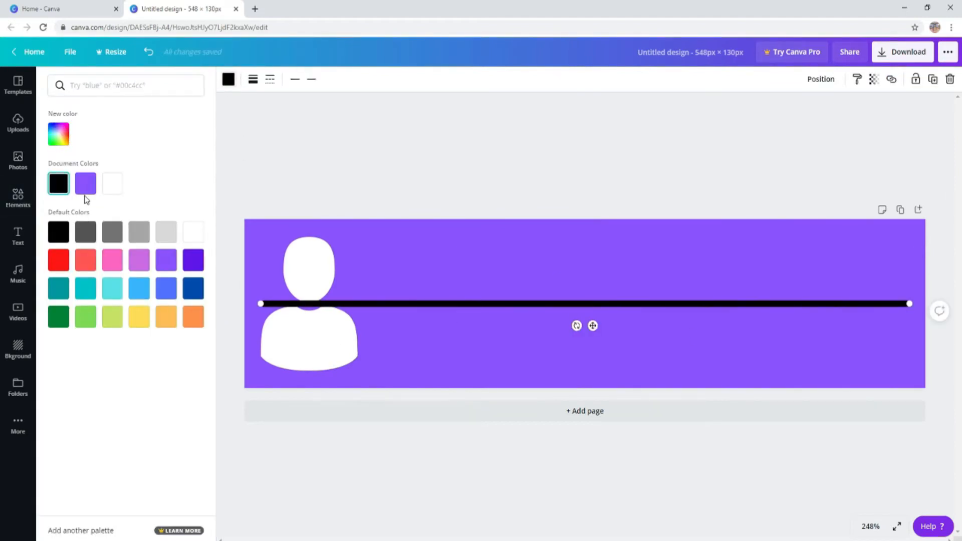
{"action": "left_click", "coordinate": [112, 184]}
- Rotate the white line to -90° and place it just right of the silhouette as a vertical divider
{"action": "left_click_drag", "start_coordinate": [577, 325], "coordinate": [608, 314]}
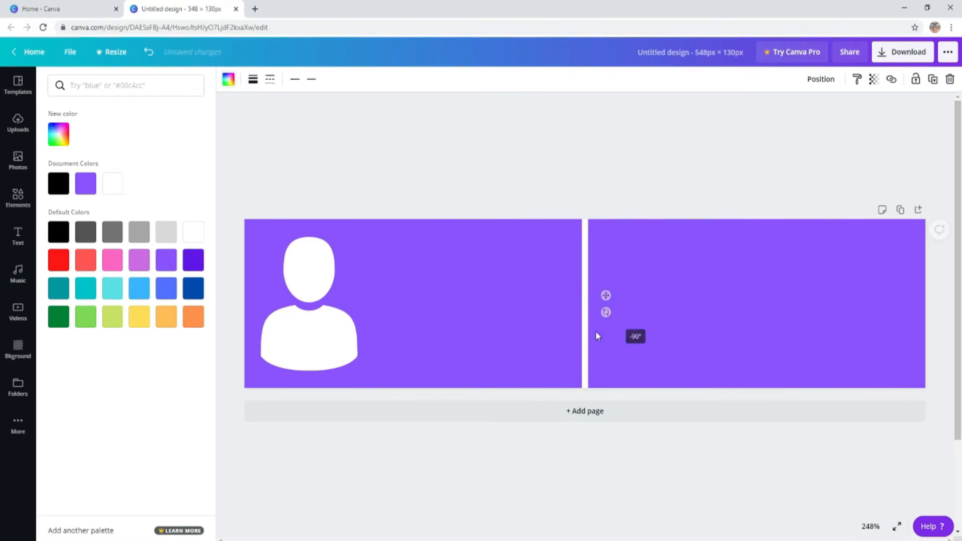
{"action": "left_click_drag", "start_coordinate": [559, 354], "coordinate": [399, 353]}
{"action": "left_click", "coordinate": [583, 297]}
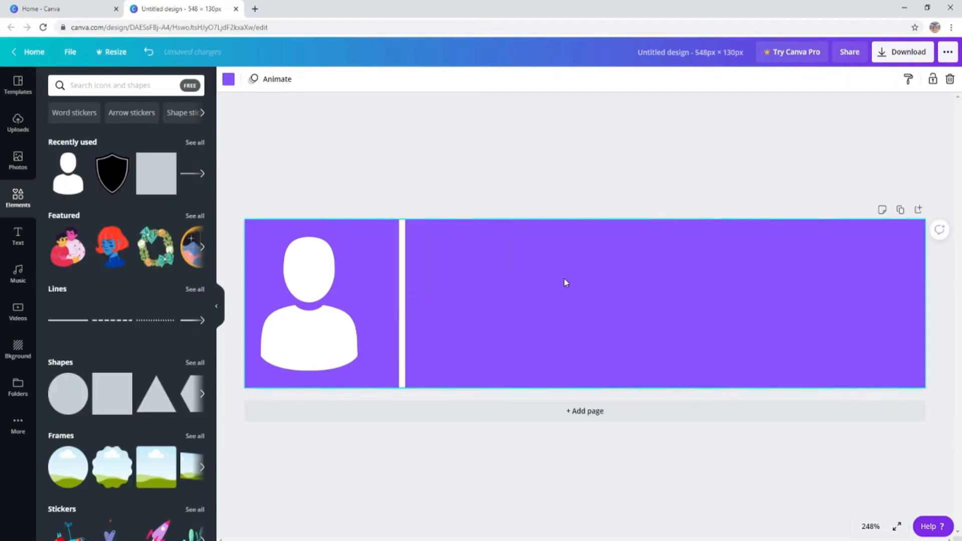
{"action": "left_click", "coordinate": [603, 185]}
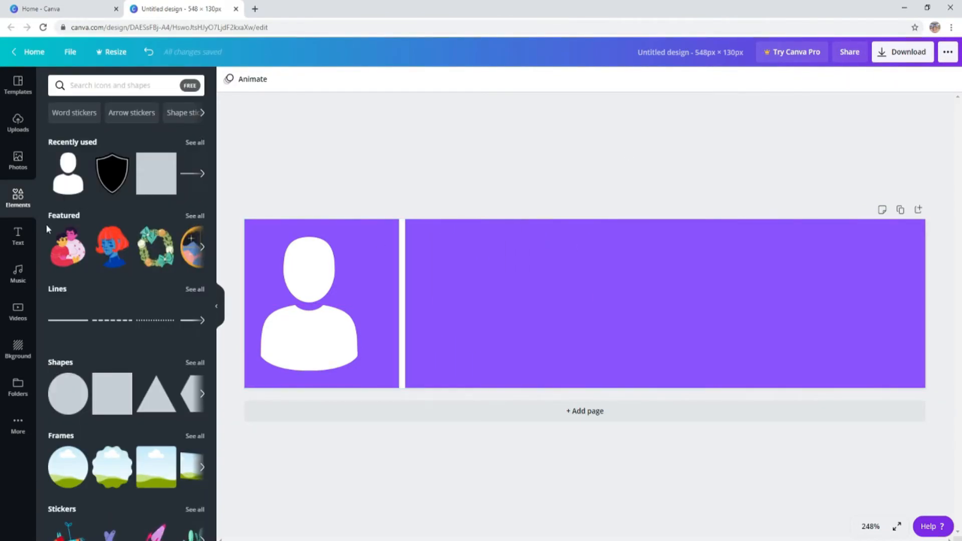
- Add a heading in the Horizon font reading "ABOUT ME"
{"action": "left_click", "coordinate": [18, 236]}
{"action": "left_click", "coordinate": [186, 140]}
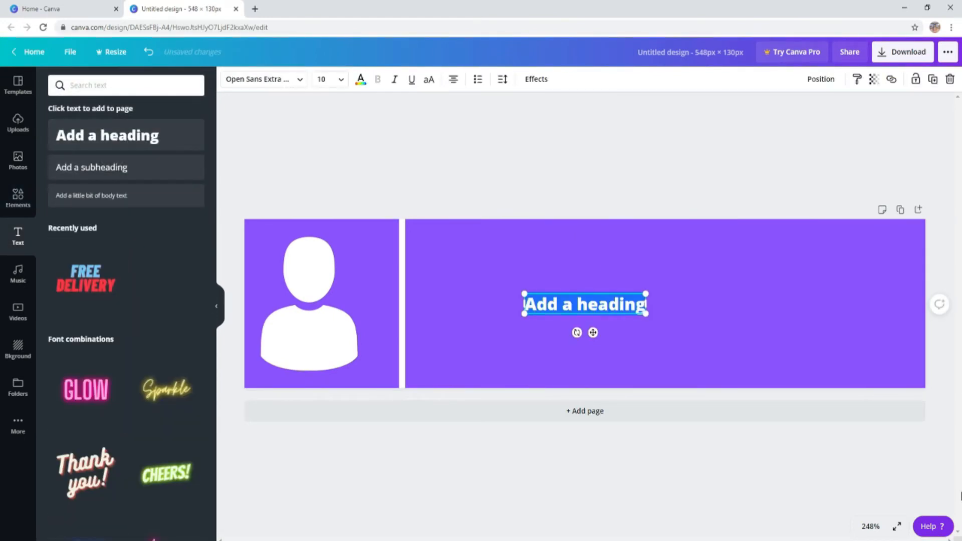
{"action": "left_click", "coordinate": [274, 84]}
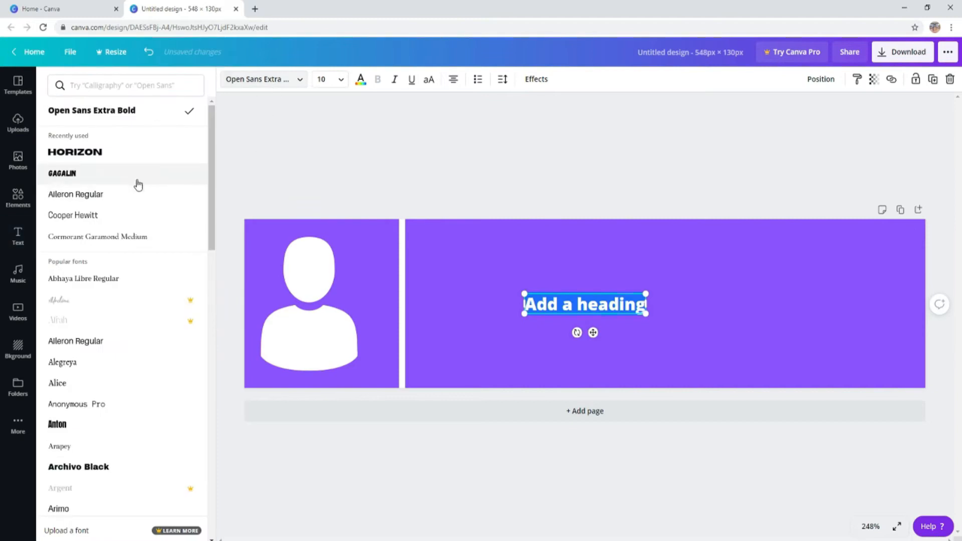
{"action": "left_click", "coordinate": [76, 152]}
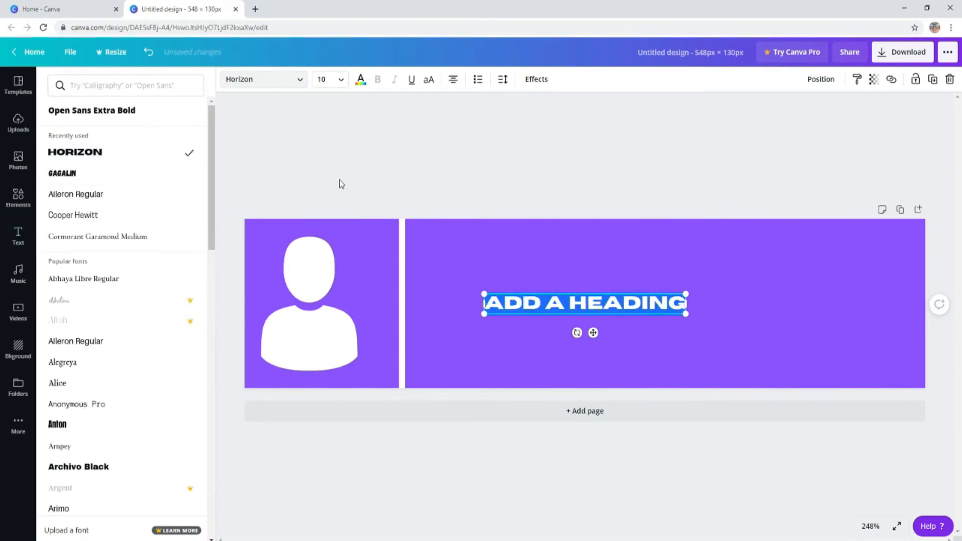
{"action": "type", "text": "ABOUT ME"}
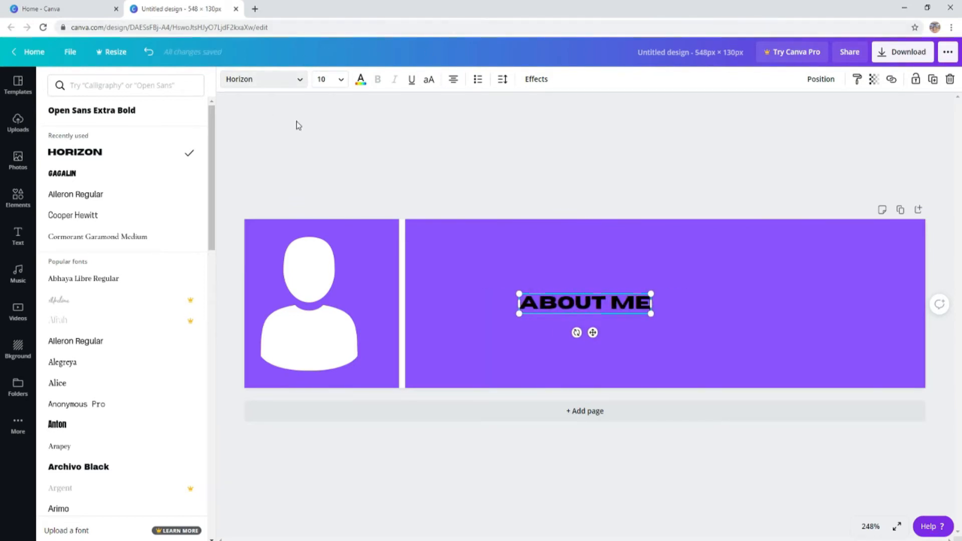
- Colour the whole "ABOUT ME" heading white
{"action": "left_click_drag", "start_coordinate": [648, 304], "coordinate": [530, 302]}
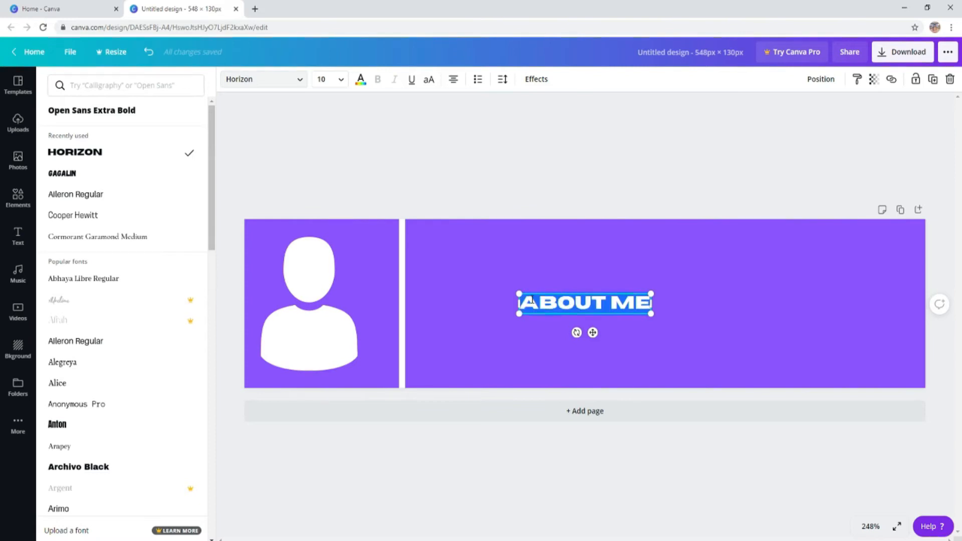
{"action": "left_click", "coordinate": [357, 84]}
{"action": "left_click", "coordinate": [115, 192]}
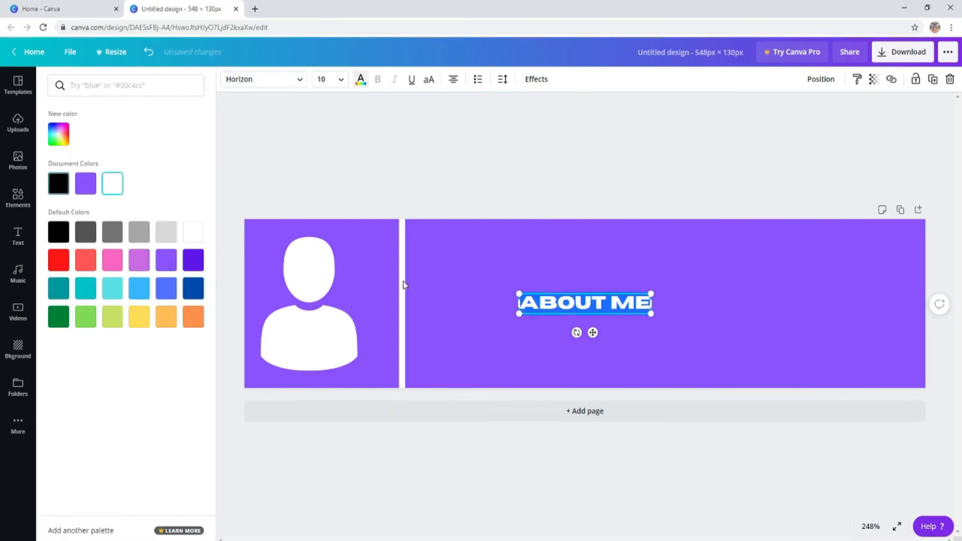
- Enlarge the "ABOUT ME" heading to size 33.5 and centre it vertically in the area right of the divider
{"action": "left_click_drag", "start_coordinate": [659, 319], "coordinate": [774, 373]}
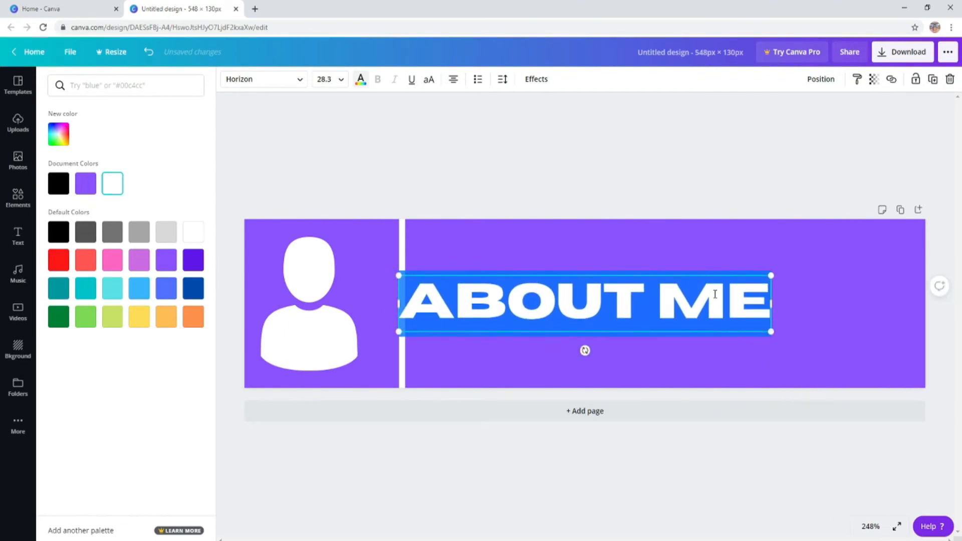
{"action": "left_click_drag", "start_coordinate": [722, 288], "coordinate": [767, 286]}
{"action": "left_click", "coordinate": [591, 152]}
{"action": "left_click", "coordinate": [657, 190]}
{"action": "left_click_drag", "start_coordinate": [633, 296], "coordinate": [694, 297]}
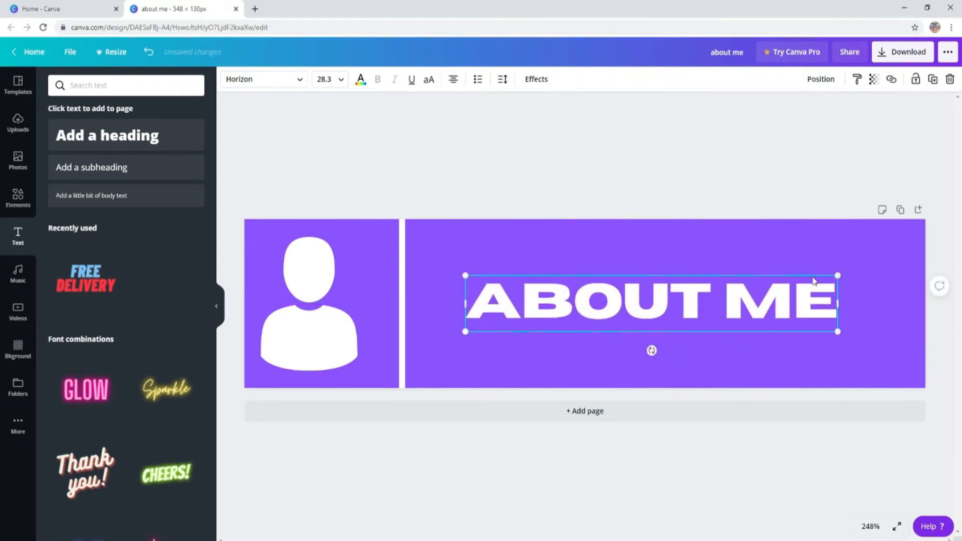
{"action": "left_click_drag", "start_coordinate": [836, 274], "coordinate": [871, 268]}
{"action": "mouse_move", "coordinate": [811, 314]}
{"action": "left_mouse_down"}
{"action": "mouse_move", "coordinate": [816, 307]}
{"action": "mouse_move", "coordinate": [812, 325]}
{"action": "mouse_move", "coordinate": [812, 315]}
{"action": "left_mouse_up"}
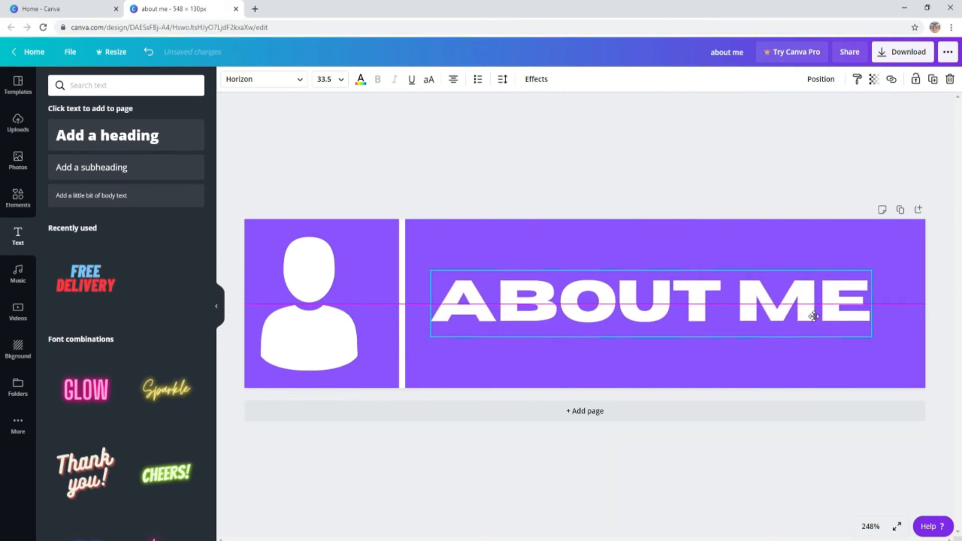
{"action": "left_click", "coordinate": [759, 111]}
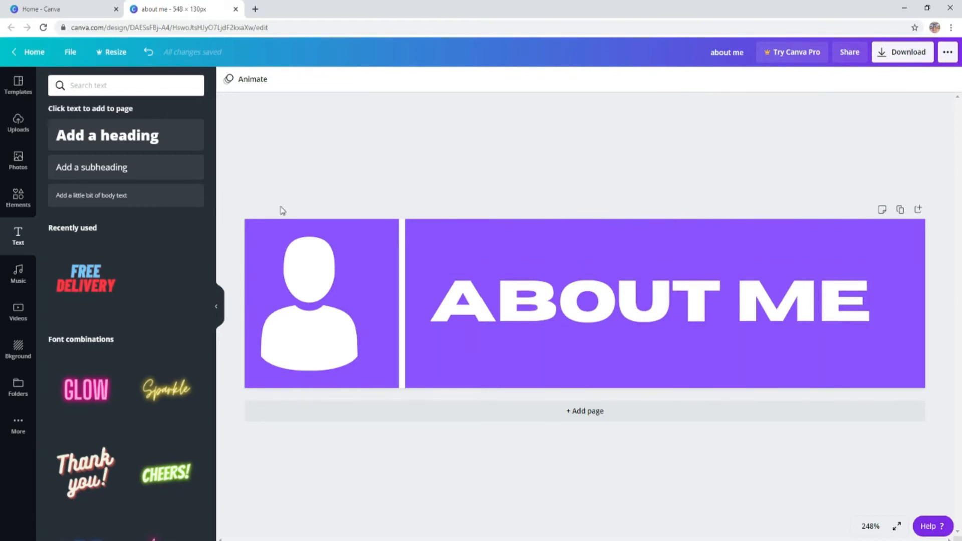
- Add a subheading reading "LEARN" in the Gagalin font above the start of the "ABOUT ME" heading
{"action": "left_click", "coordinate": [166, 179]}
{"action": "left_click_drag", "start_coordinate": [594, 328], "coordinate": [538, 289]}
{"action": "left_click", "coordinate": [288, 82]}
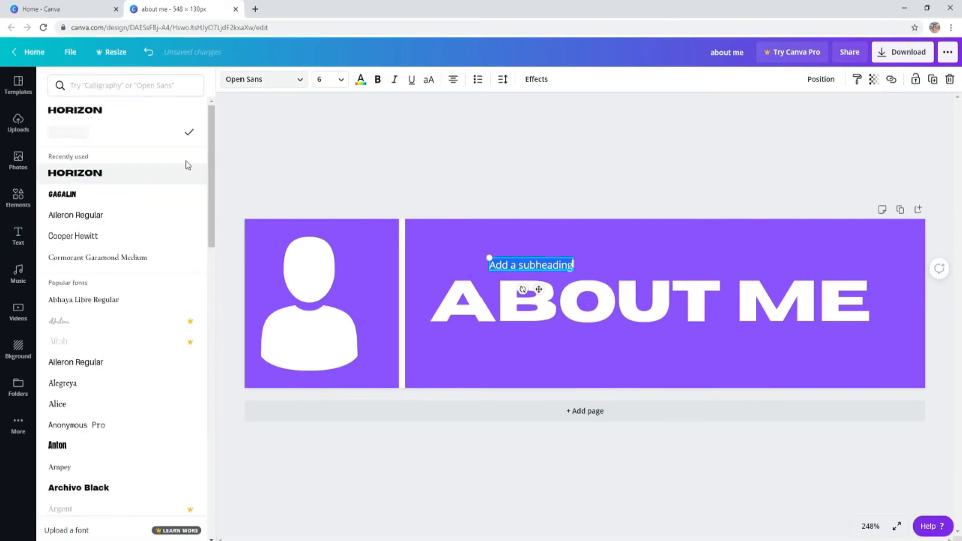
{"action": "left_click", "coordinate": [144, 203]}
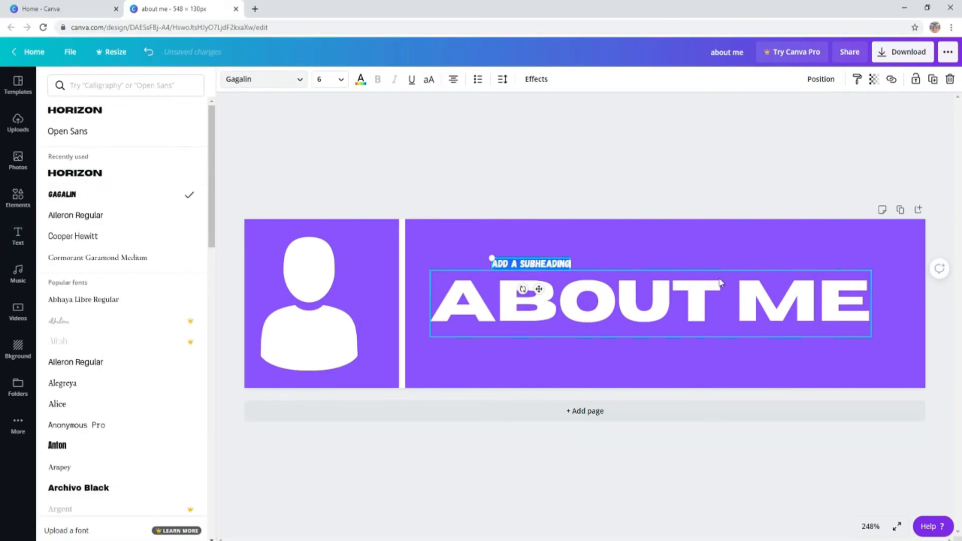
{"action": "type", "text": "LEAN"}
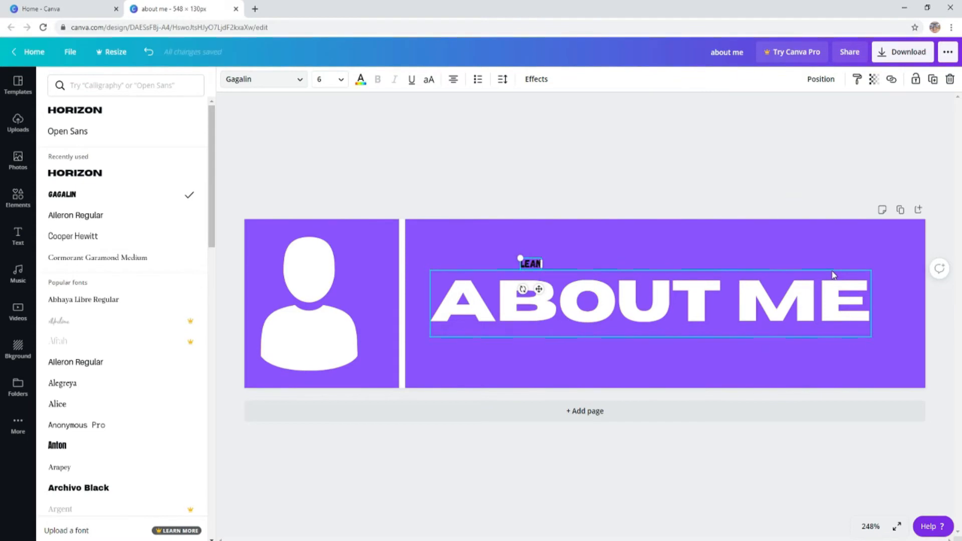
{"action": "key", "text": "BackSpace"}
{"action": "type", "text": "RN"}
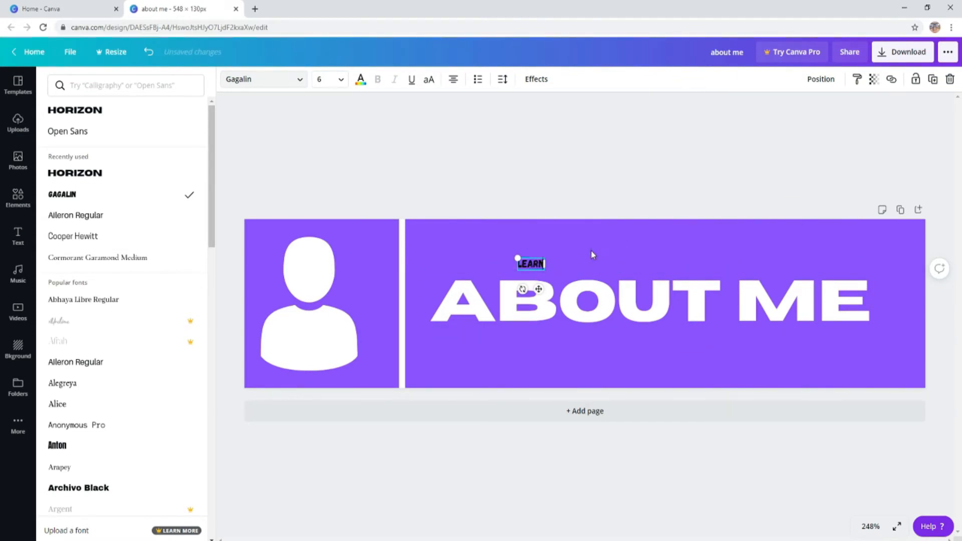
- Colour the "LEARN" text with the same purple as the background
{"action": "left_click_drag", "start_coordinate": [544, 264], "coordinate": [517, 259]}
{"action": "left_click", "coordinate": [360, 79]}
{"action": "left_click", "coordinate": [86, 183]}
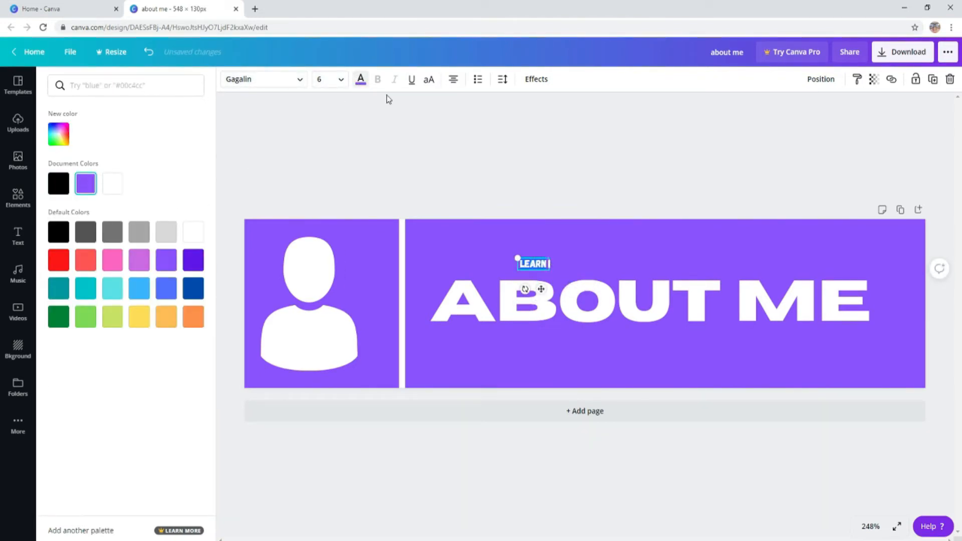
- Apply a black Shadow effect to "LEARN" with offset 57, direction 63 and transparency 100
{"action": "left_click", "coordinate": [545, 79]}
{"action": "left_click", "coordinate": [134, 144]}
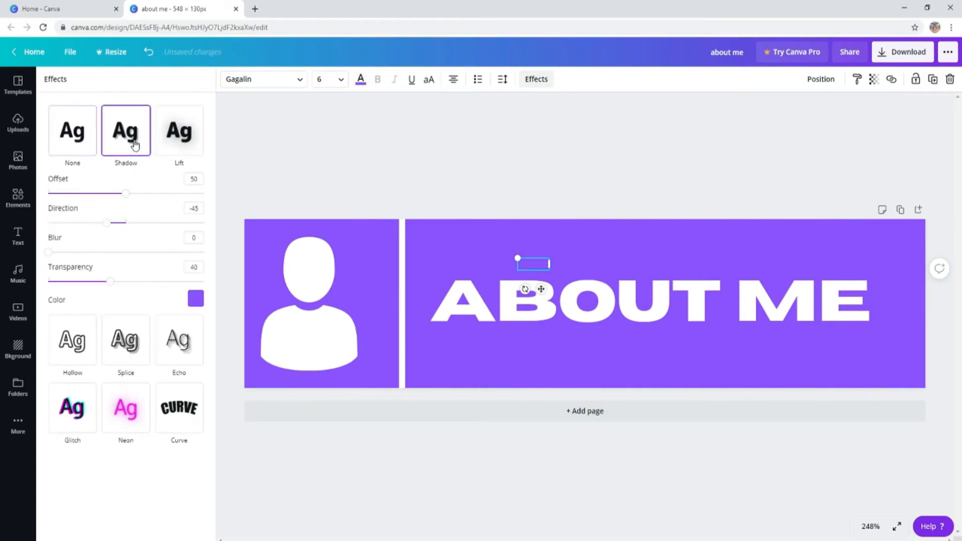
{"action": "left_click", "coordinate": [195, 300]}
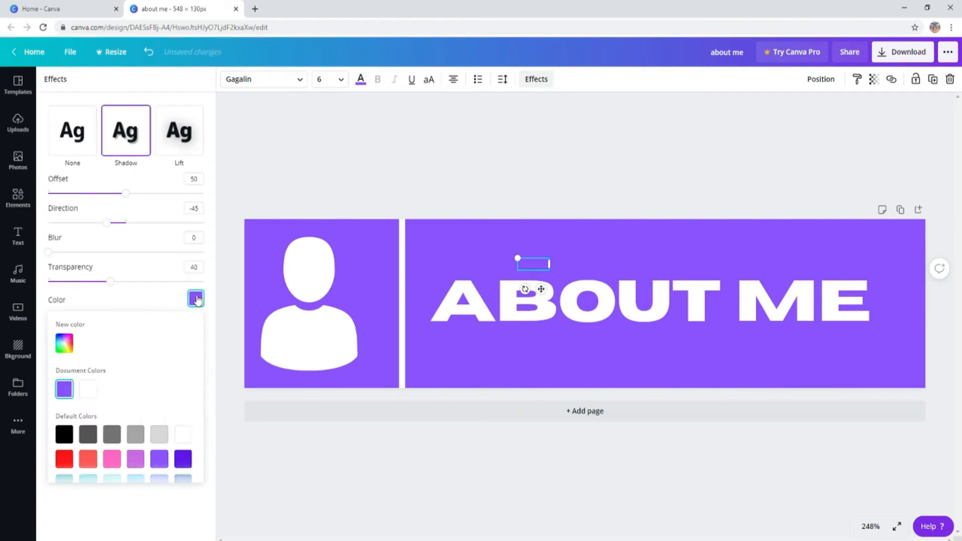
{"action": "left_click", "coordinate": [64, 434]}
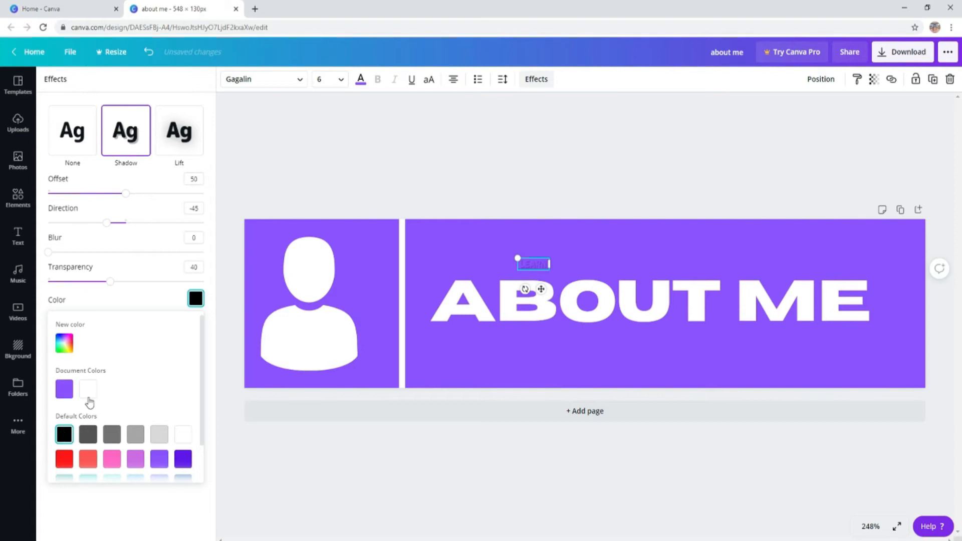
{"action": "left_click_drag", "start_coordinate": [110, 281], "coordinate": [219, 281]}
{"action": "left_click_drag", "start_coordinate": [110, 224], "coordinate": [153, 223]}
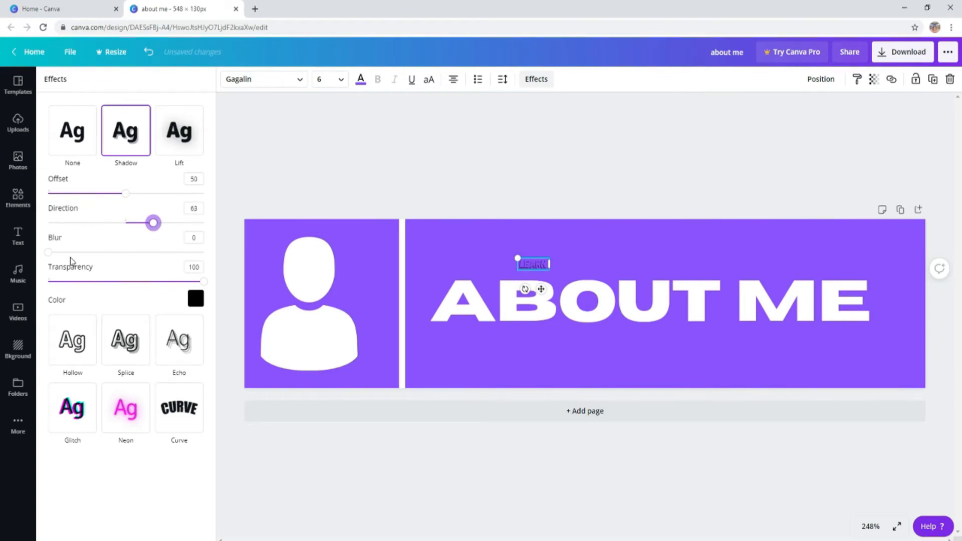
{"action": "left_click_drag", "start_coordinate": [125, 193], "coordinate": [137, 193]}
- Enlarge the "LEARN" text to size 14.9 just above the "ABOUT ME" heading and colour it white
{"action": "mouse_move", "coordinate": [518, 259]}
{"action": "left_mouse_down"}
{"action": "mouse_move", "coordinate": [473, 239]}
{"action": "mouse_move", "coordinate": [512, 267]}
{"action": "left_mouse_up"}
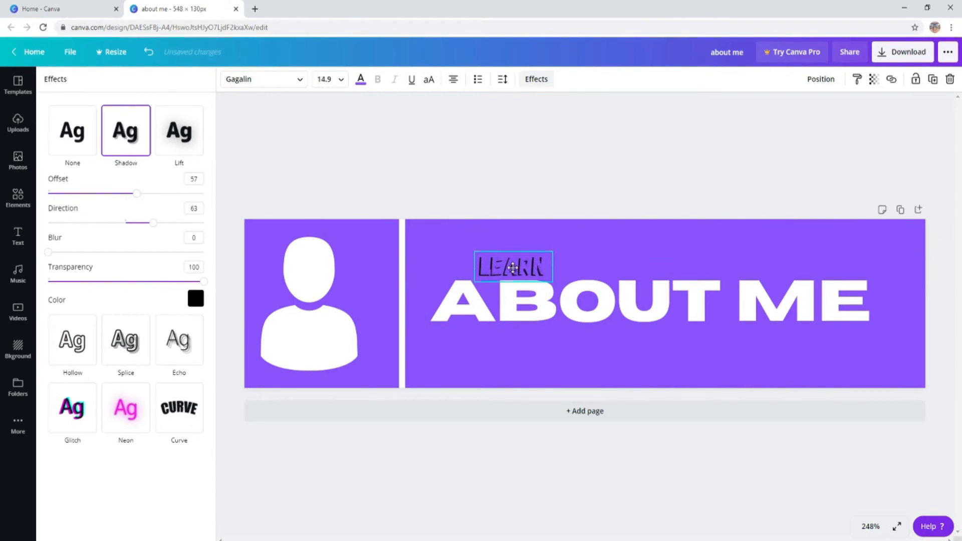
{"action": "left_click", "coordinate": [567, 219]}
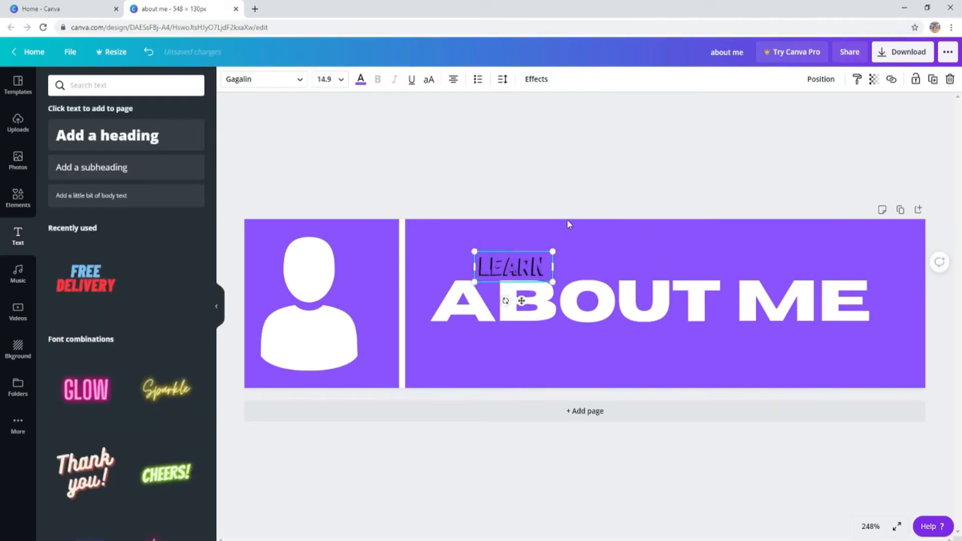
{"action": "left_click", "coordinate": [542, 253]}
{"action": "left_click", "coordinate": [360, 80]}
{"action": "left_click", "coordinate": [86, 183]}
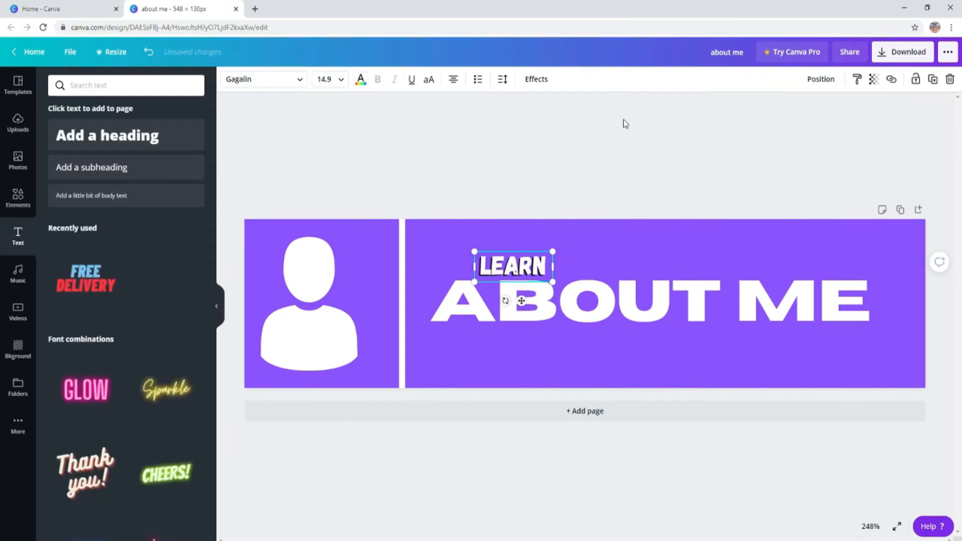
{"action": "left_click", "coordinate": [634, 195]}
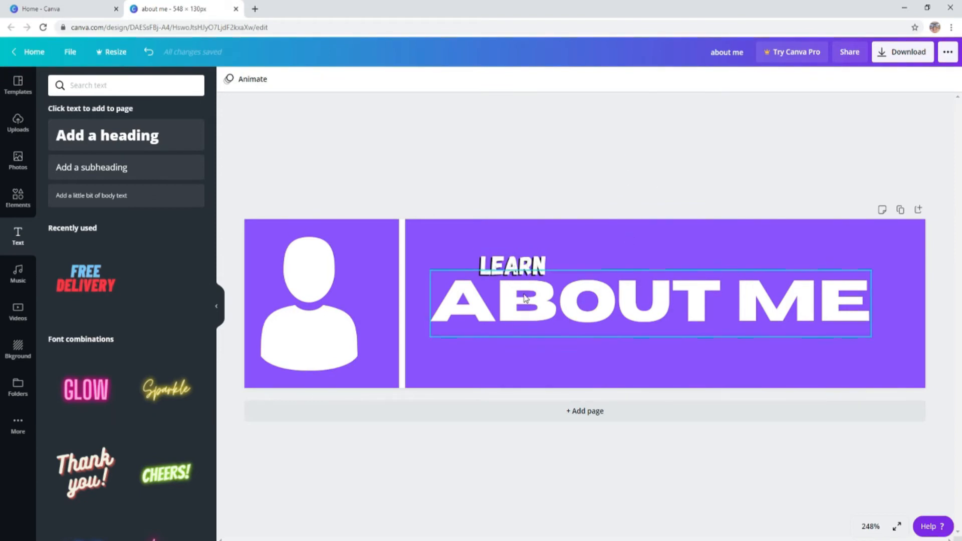
- Examine the file types offered in the design's download options
{"action": "left_click", "coordinate": [909, 61]}
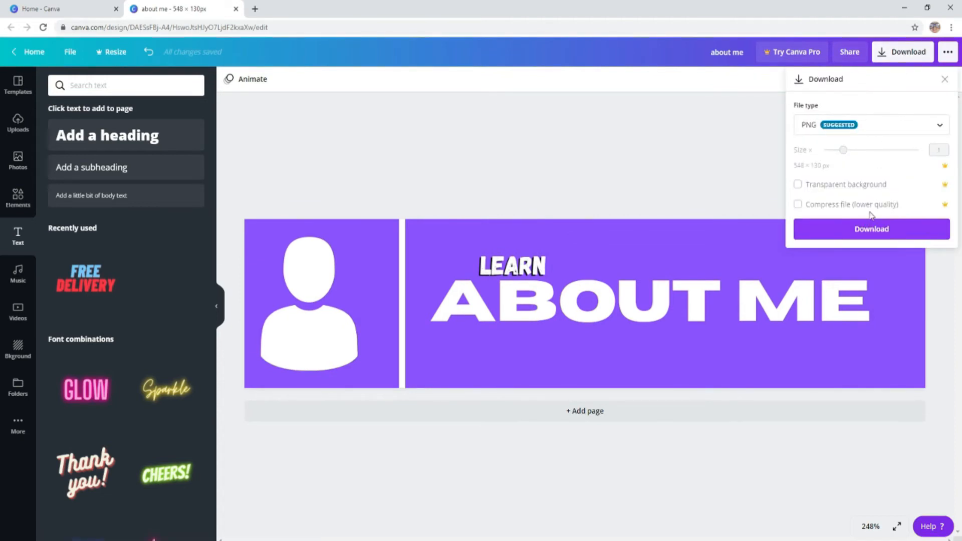
{"action": "left_click", "coordinate": [884, 126]}
{"action": "scroll", "coordinate": [889, 233], "scroll_direction": "down", "scroll_amount": 1}
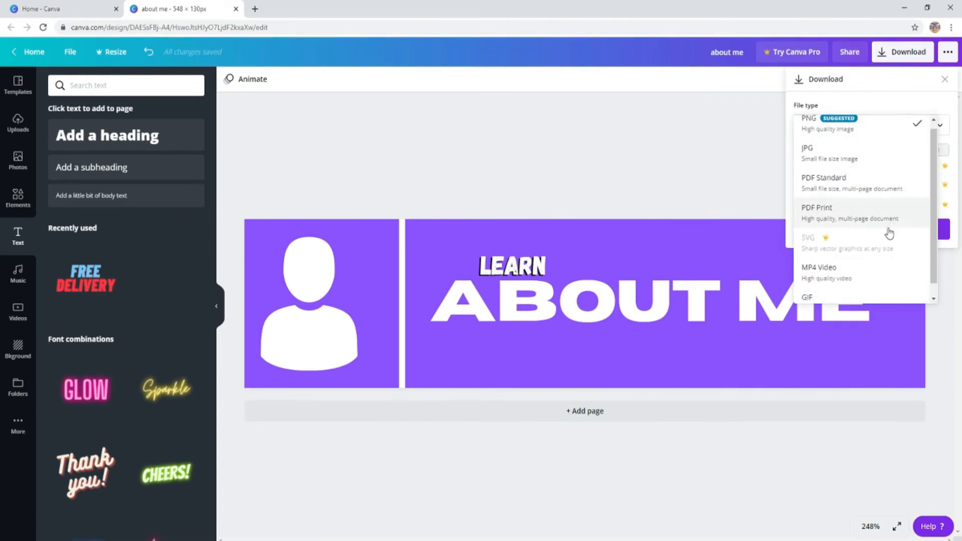
{"action": "scroll", "coordinate": [871, 233], "scroll_direction": "up", "scroll_amount": 1}
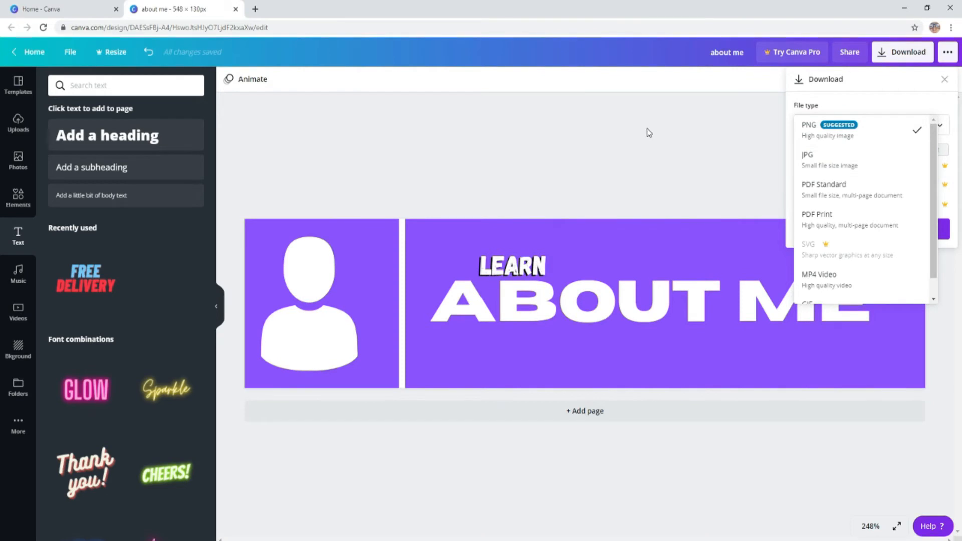
{"action": "left_click", "coordinate": [623, 163]}
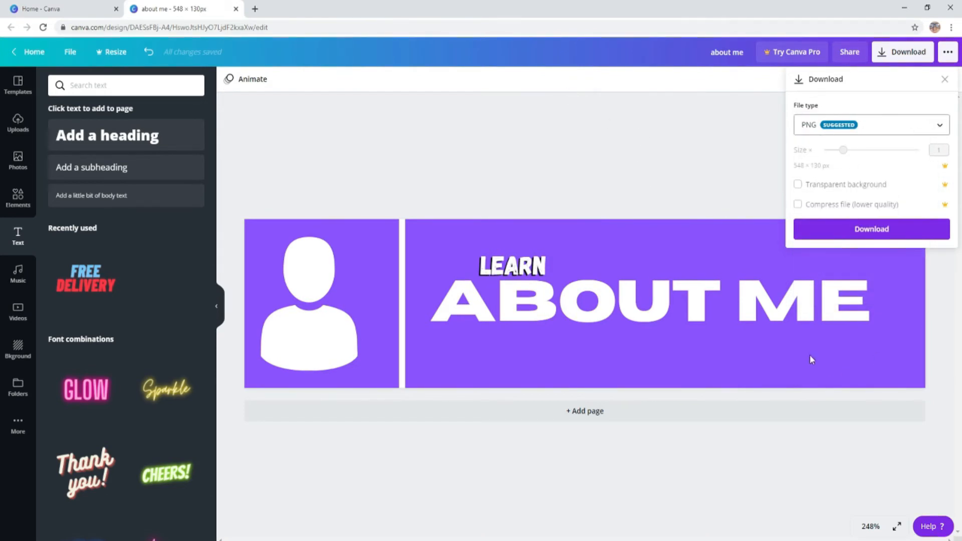
{"action": "left_click", "coordinate": [646, 178]}
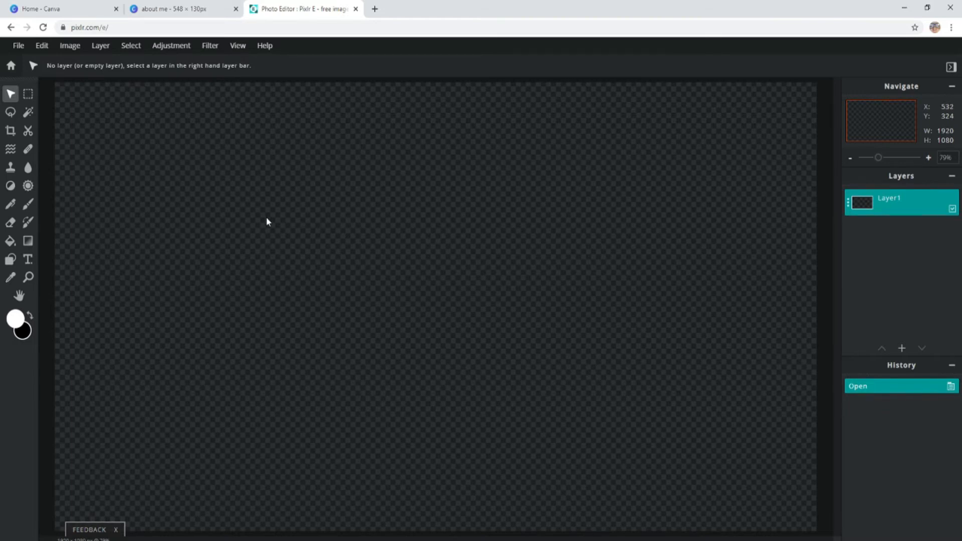
- In Pixlr E, create a new image 548 px wide and 130 px high with a transparent background
{"action": "left_click", "coordinate": [10, 65]}
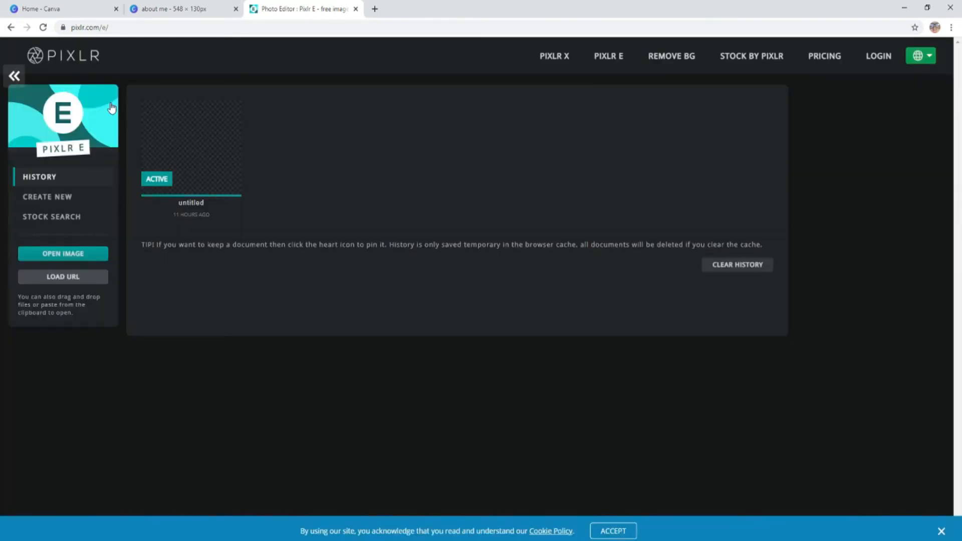
{"action": "left_click", "coordinate": [45, 203]}
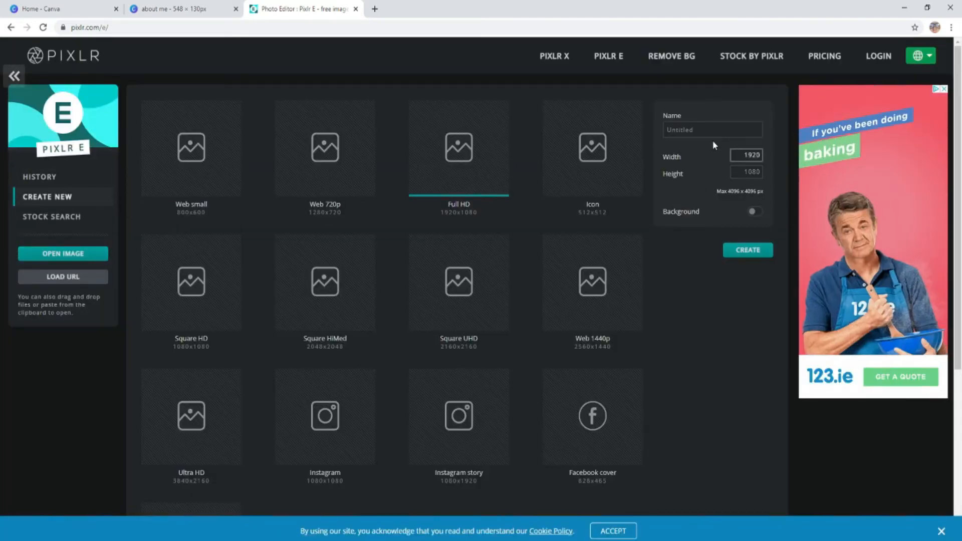
{"action": "left_click", "coordinate": [759, 155]}
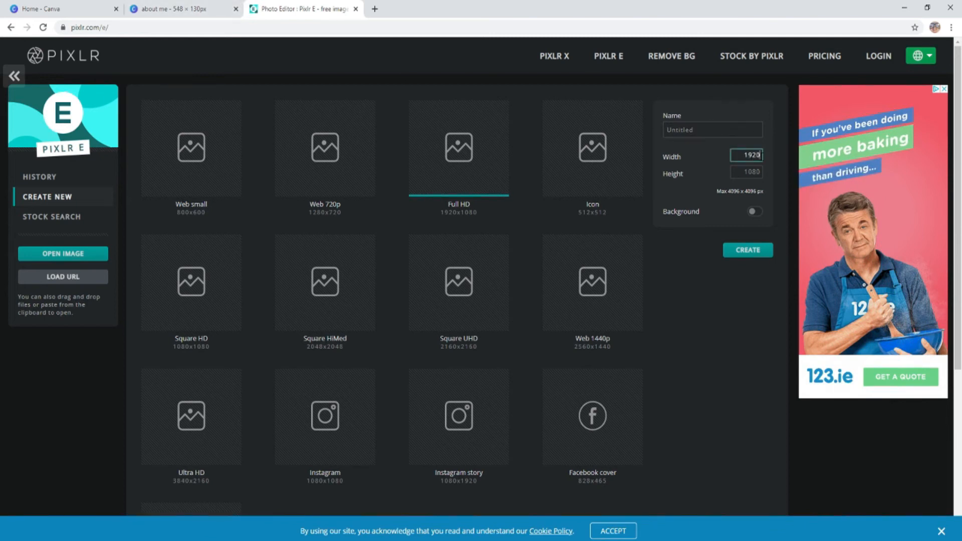
{"action": "key", "text": "BackSpace"}
{"action": "key", "text": "BackSpace"}
{"action": "key", "text": "BackSpace"}
{"action": "key", "text": "BackSpace"}
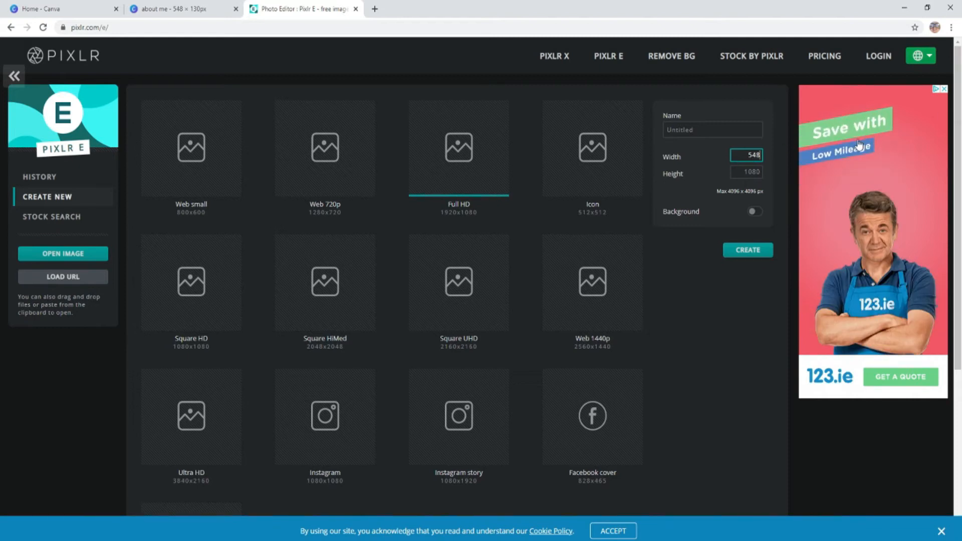
{"action": "left_click", "coordinate": [759, 171]}
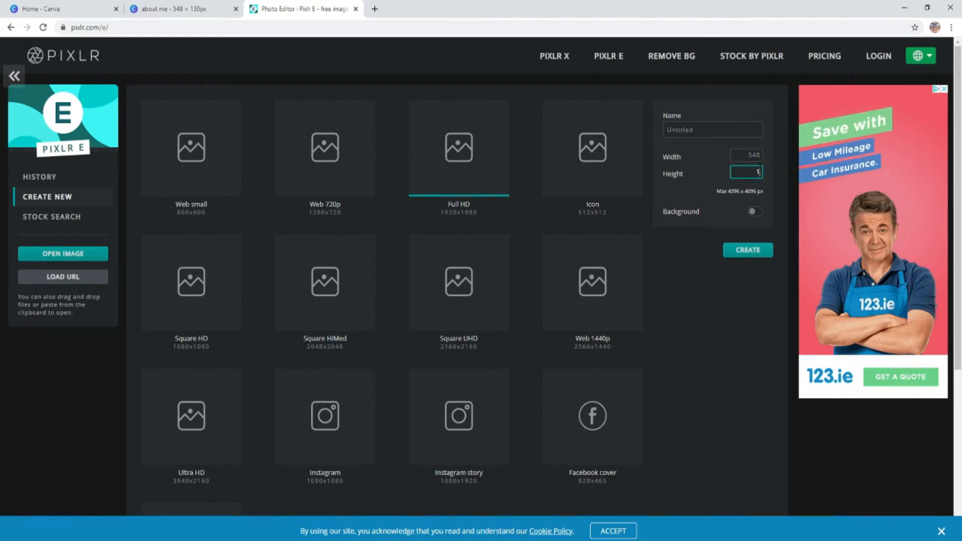
{"action": "type", "text": "30"}
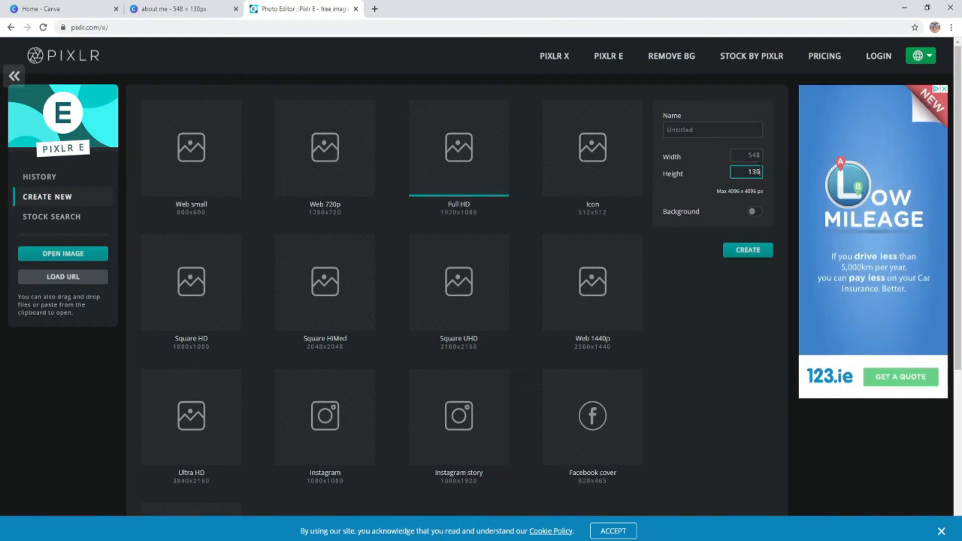
{"action": "left_click", "coordinate": [753, 214]}
{"action": "left_click", "coordinate": [753, 213]}
{"action": "left_click", "coordinate": [755, 257]}
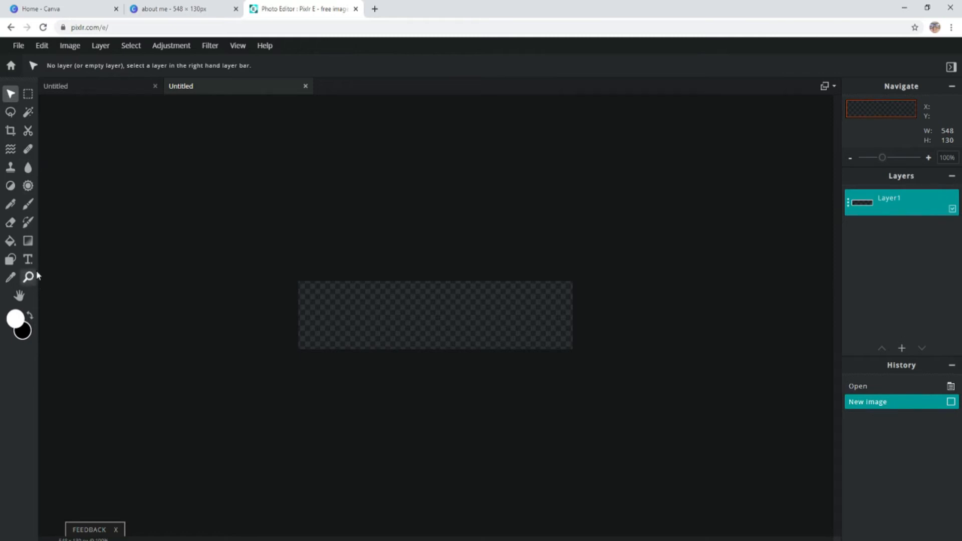
- Draw a rounded rectangle about 531 x 116 px with black fill and white outline from the canvas's upper-left corner
{"action": "left_click", "coordinate": [11, 258]}
{"action": "right_click", "coordinate": [14, 257]}
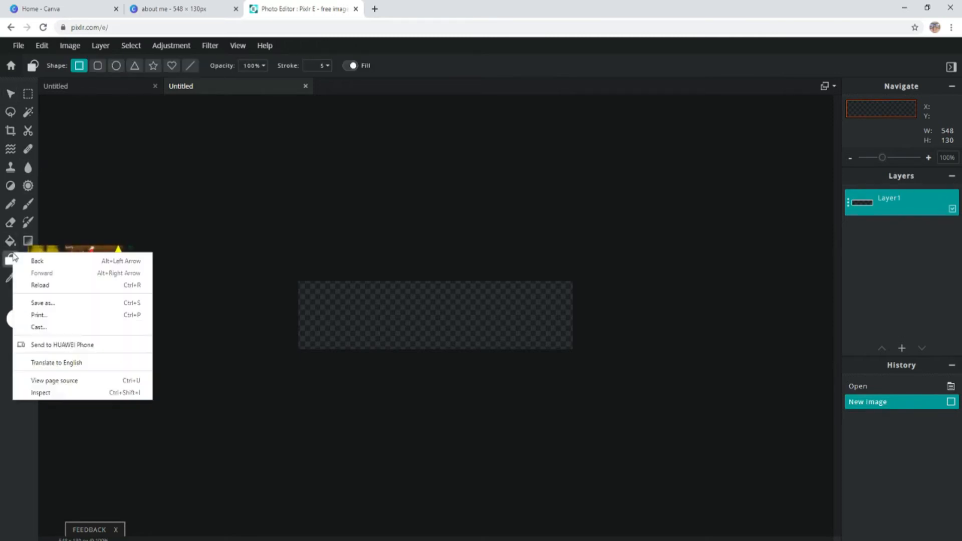
{"action": "left_click", "coordinate": [97, 65]}
{"action": "left_click", "coordinate": [97, 65]}
{"action": "mouse_move", "coordinate": [303, 284]}
{"action": "left_mouse_down"}
{"action": "mouse_move", "coordinate": [382, 334]}
{"action": "mouse_move", "coordinate": [578, 383]}
{"action": "mouse_move", "coordinate": [551, 337]}
{"action": "mouse_move", "coordinate": [564, 339]}
{"action": "left_mouse_up"}
- Keep the foreground colour white and change the background colour to white (#FFFFFF)
{"action": "left_click", "coordinate": [14, 320]}
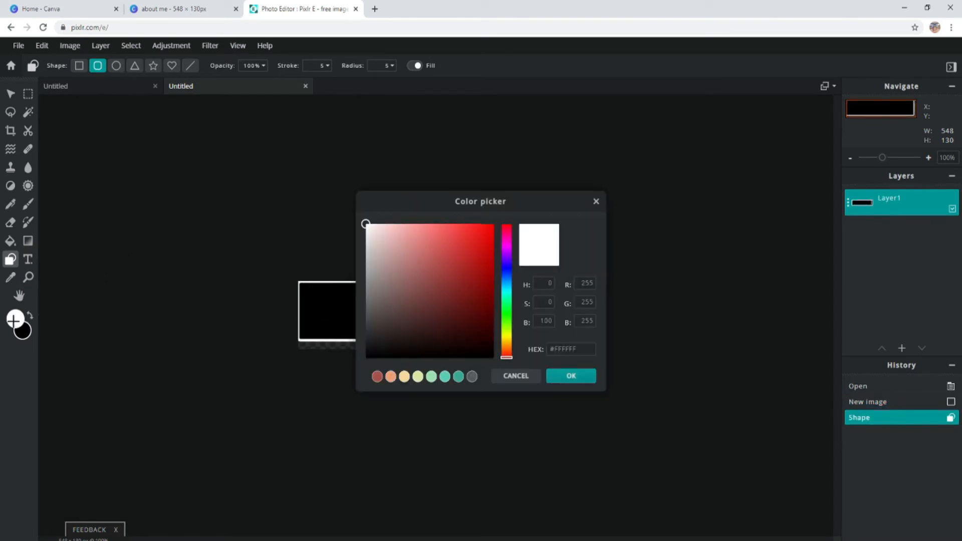
{"action": "left_click", "coordinate": [550, 377]}
{"action": "left_click", "coordinate": [23, 334]}
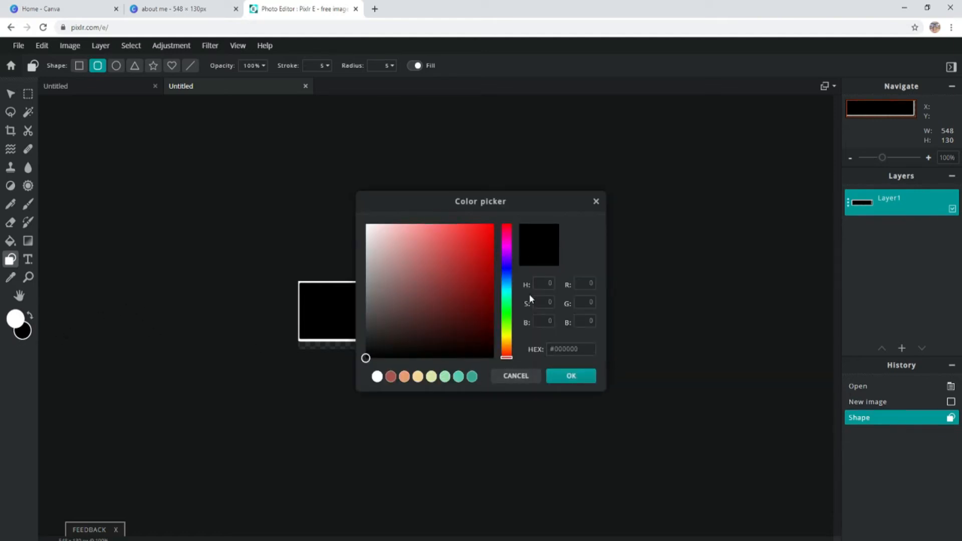
{"action": "left_click", "coordinate": [502, 379]}
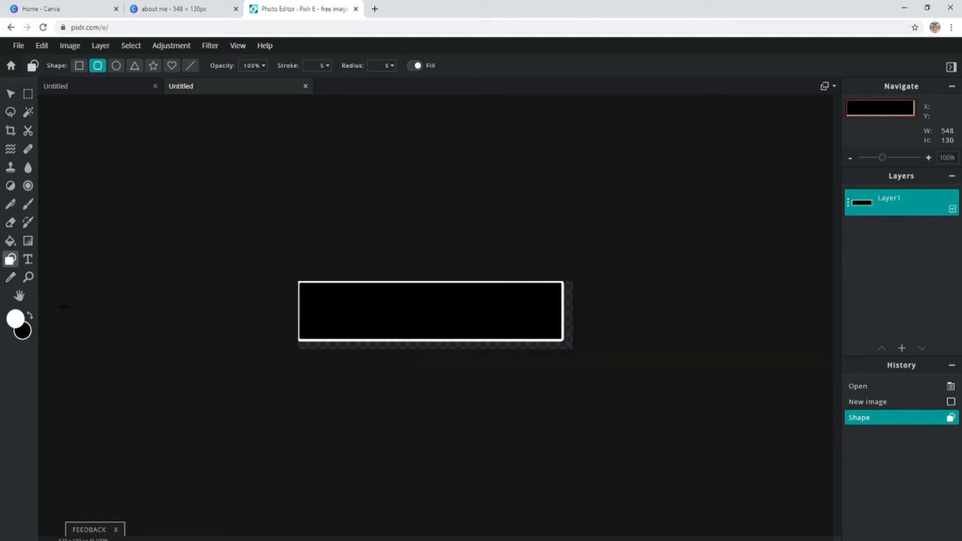
{"action": "left_click", "coordinate": [18, 335]}
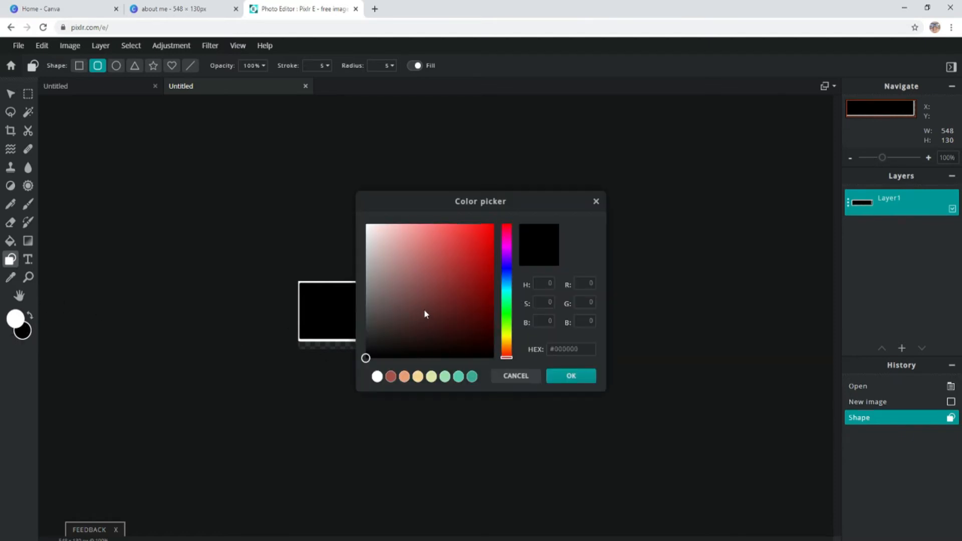
{"action": "left_click_drag", "start_coordinate": [425, 314], "coordinate": [359, 235]}
{"action": "left_click_drag", "start_coordinate": [433, 298], "coordinate": [365, 228]}
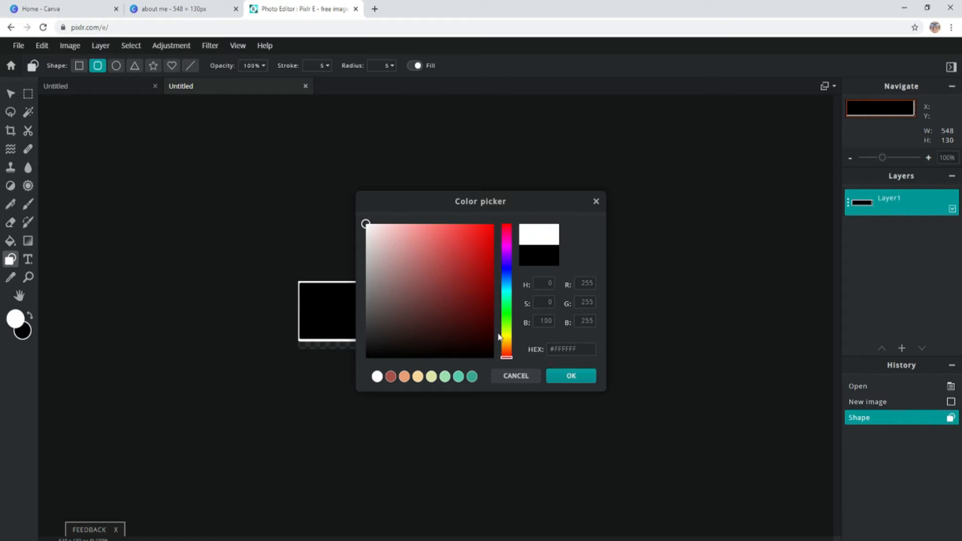
{"action": "left_click", "coordinate": [571, 376]}
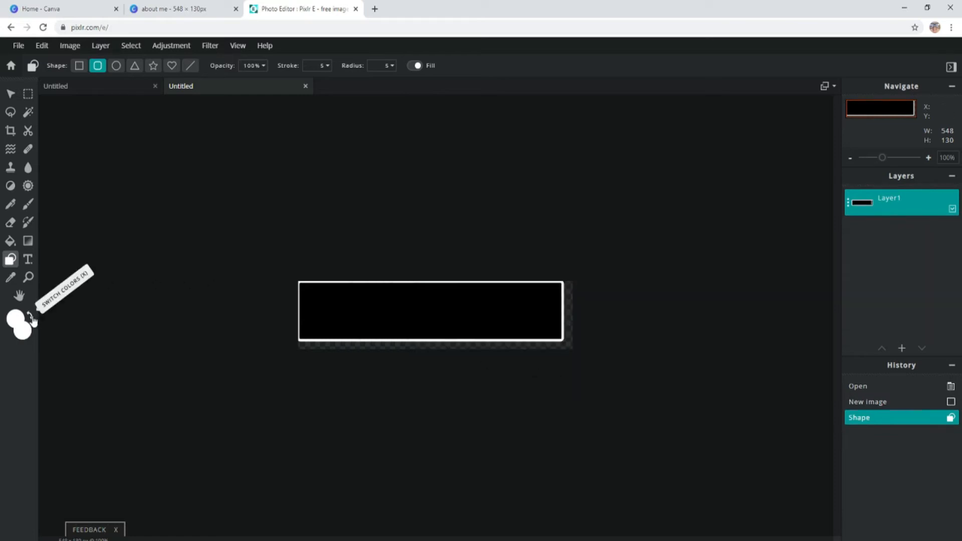
- Move the black rectangle so it sits centred on the canvas
{"action": "left_click", "coordinate": [9, 92]}
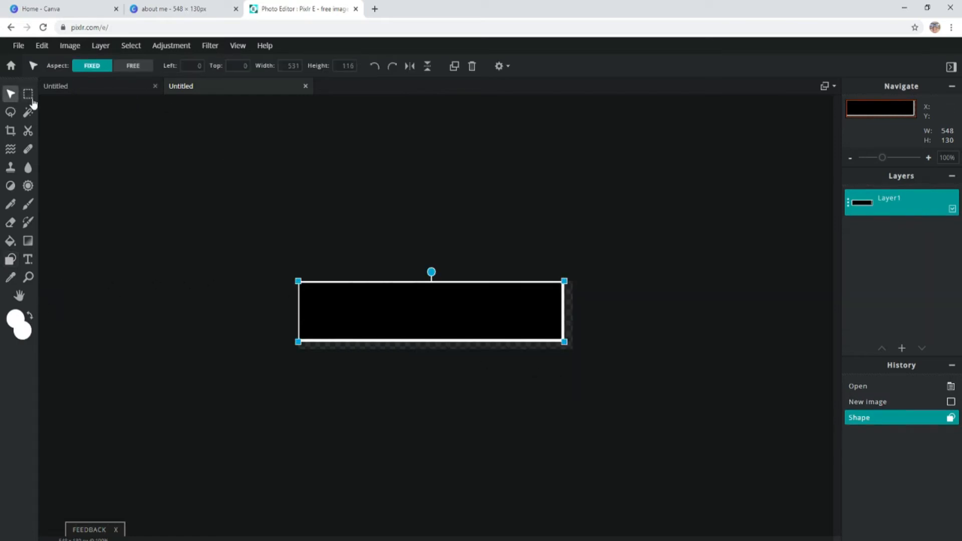
{"action": "left_click_drag", "start_coordinate": [461, 318], "coordinate": [466, 318]}
{"action": "left_click", "coordinate": [592, 302]}
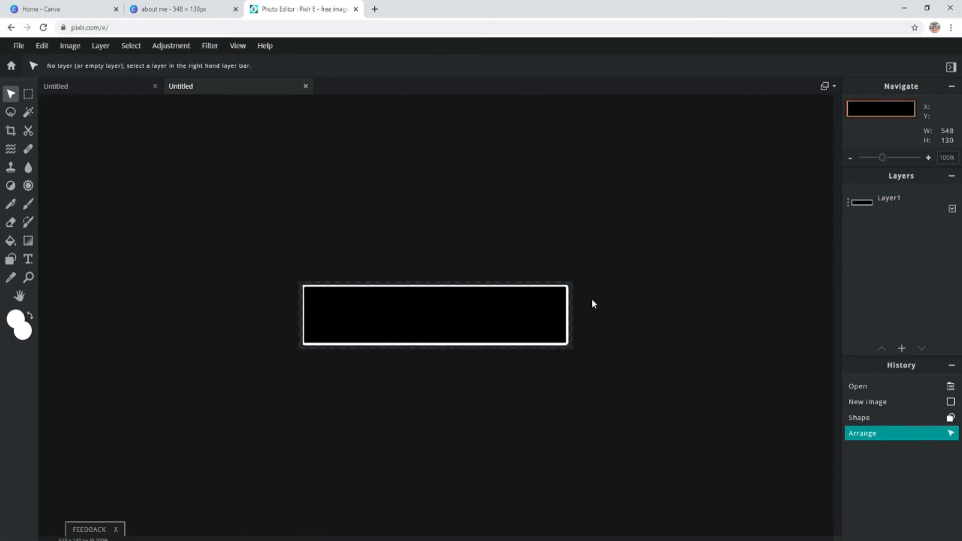
{"action": "left_click", "coordinate": [526, 317]}
- Set the Shape tool's stroke to 0 and its corner radius to 0
{"action": "left_click", "coordinate": [10, 259]}
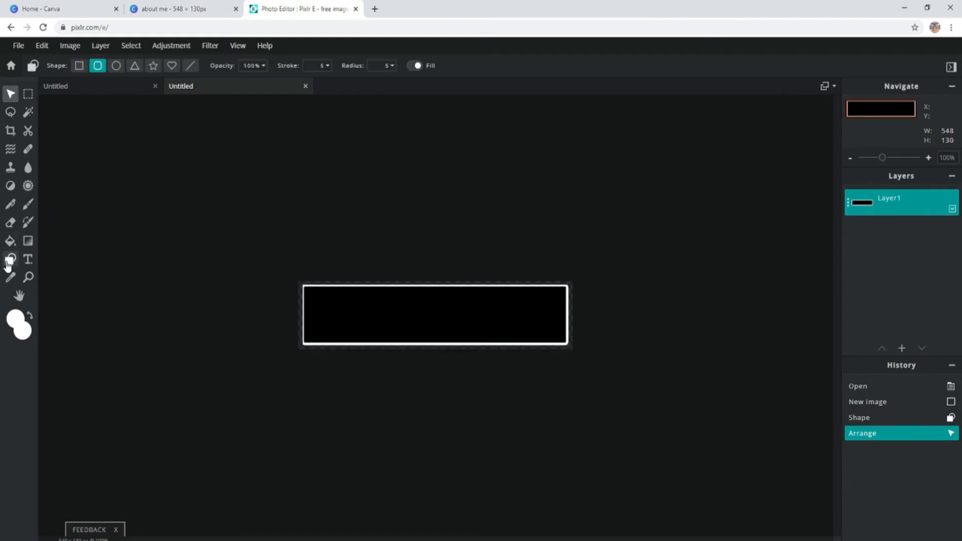
{"action": "left_click", "coordinate": [322, 64]}
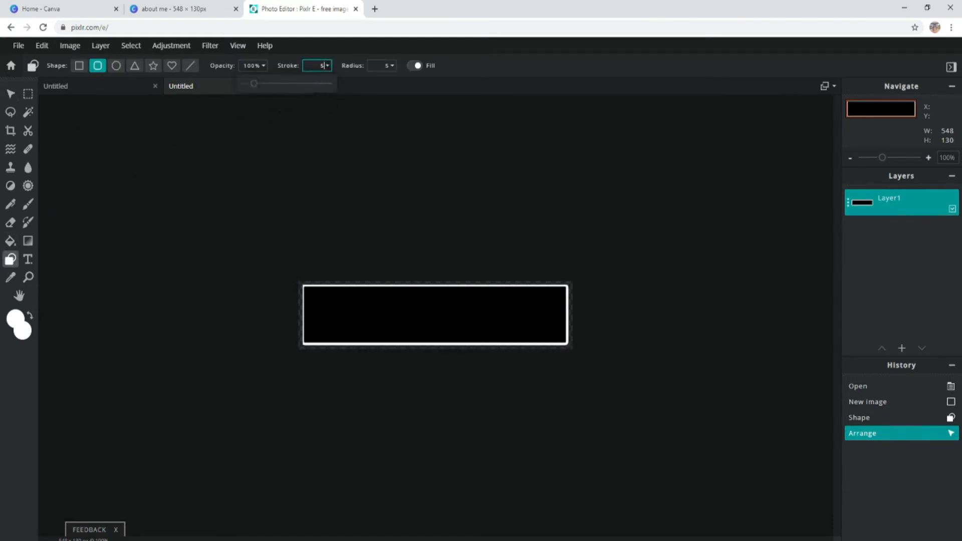
{"action": "left_click_drag", "start_coordinate": [294, 85], "coordinate": [232, 97]}
{"action": "left_click", "coordinate": [394, 69]}
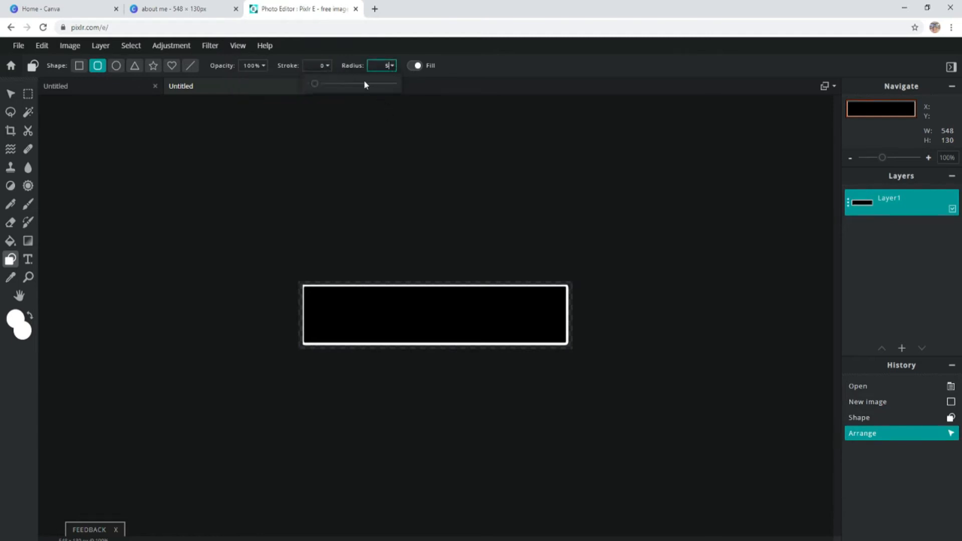
{"action": "left_click", "coordinate": [585, 159]}
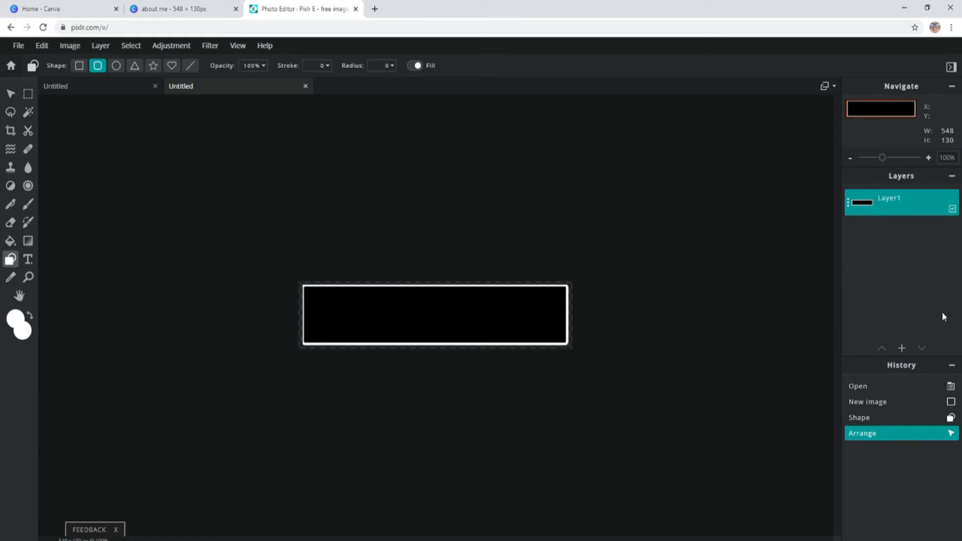
- Add a text layer reading "ABOUT ME" and move it up to the middle of the black rectangle
{"action": "left_click", "coordinate": [900, 349]}
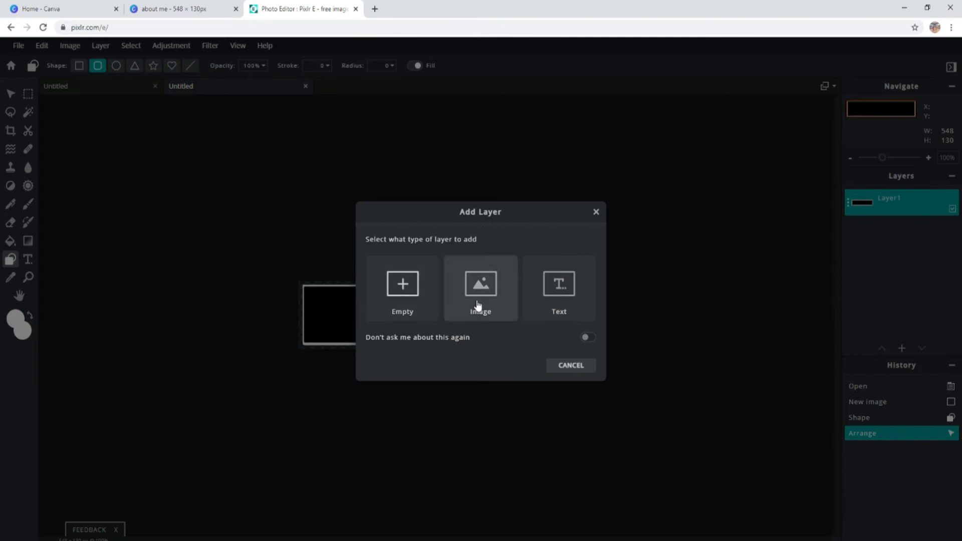
{"action": "left_click", "coordinate": [559, 285]}
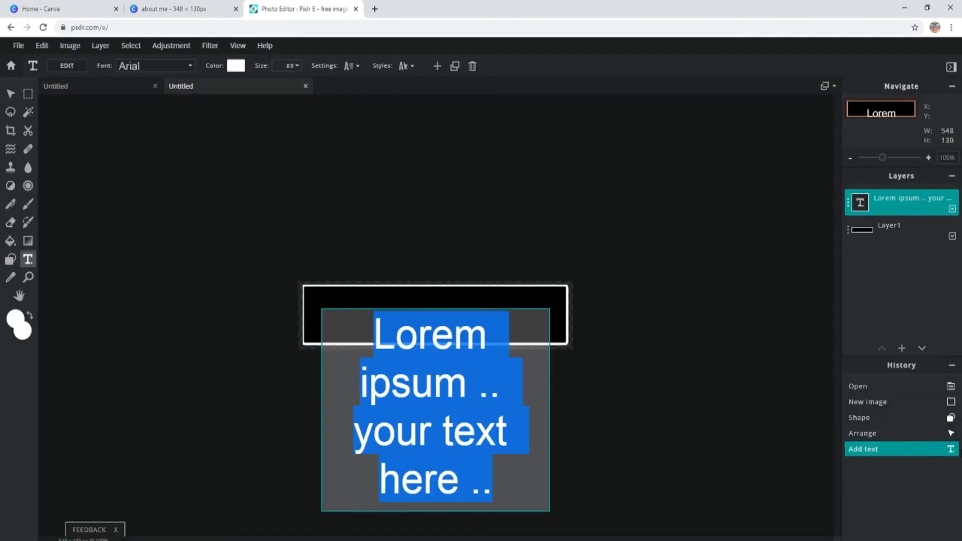
{"action": "type", "text": "an"}
{"action": "key", "text": "BackSpace"}
{"action": "key", "text": "BackSpace"}
{"action": "type", "text": "ABOUT ME"}
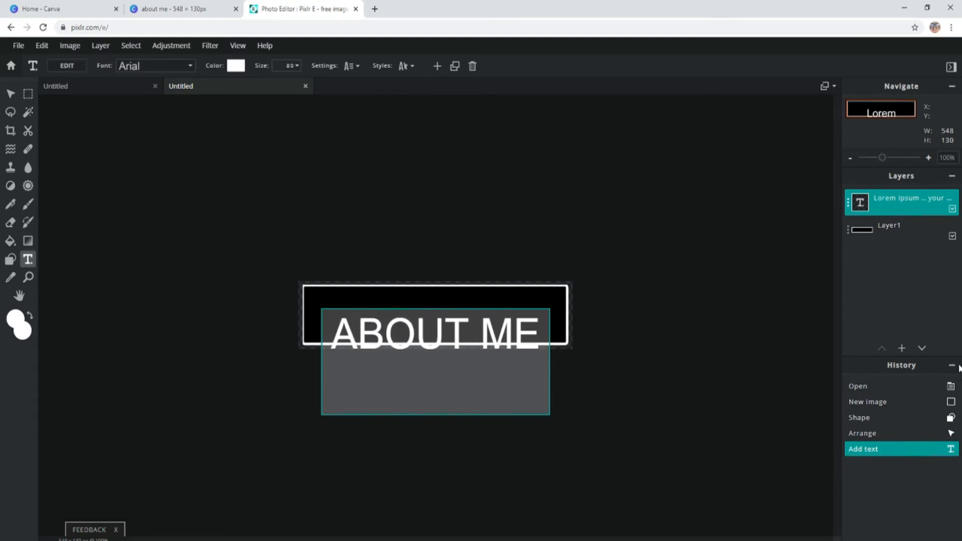
{"action": "left_click", "coordinate": [859, 201]}
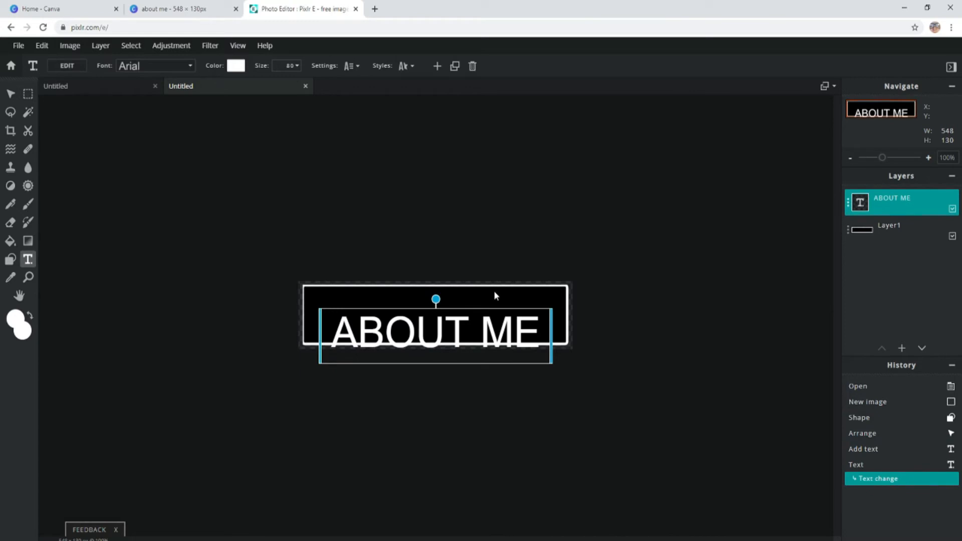
{"action": "left_click_drag", "start_coordinate": [534, 335], "coordinate": [535, 314]}
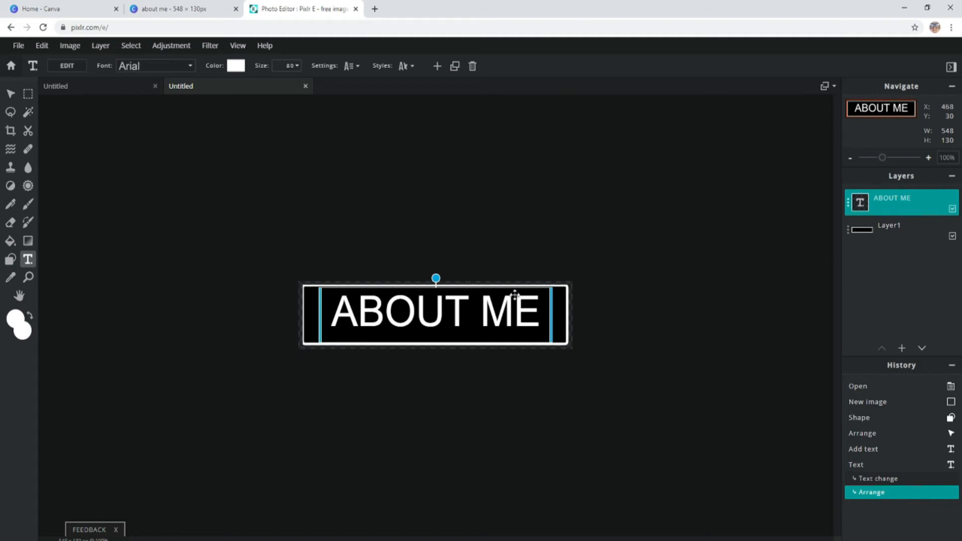
{"action": "left_click", "coordinate": [537, 312]}
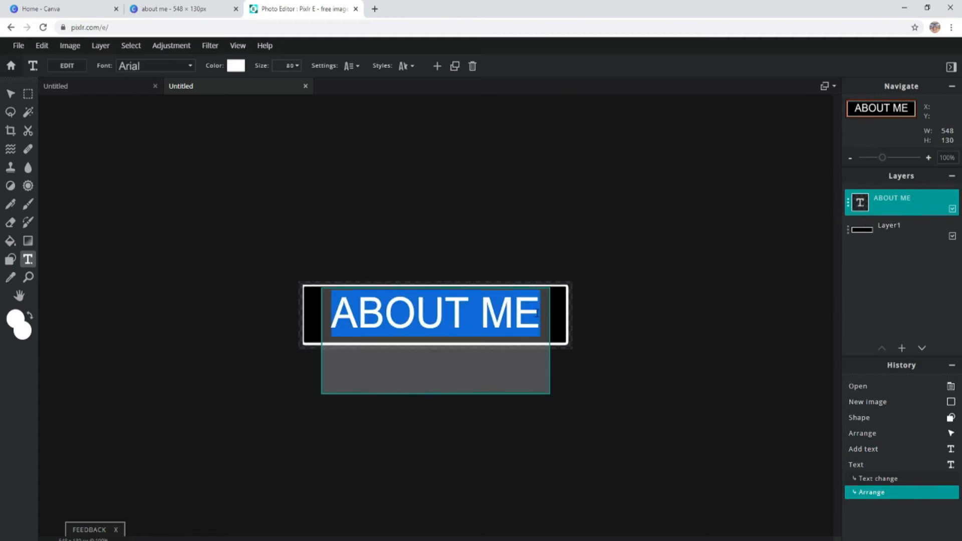
- Set the font of the "ABOUT ME" text to ATOMSFER
{"action": "left_click", "coordinate": [181, 67]}
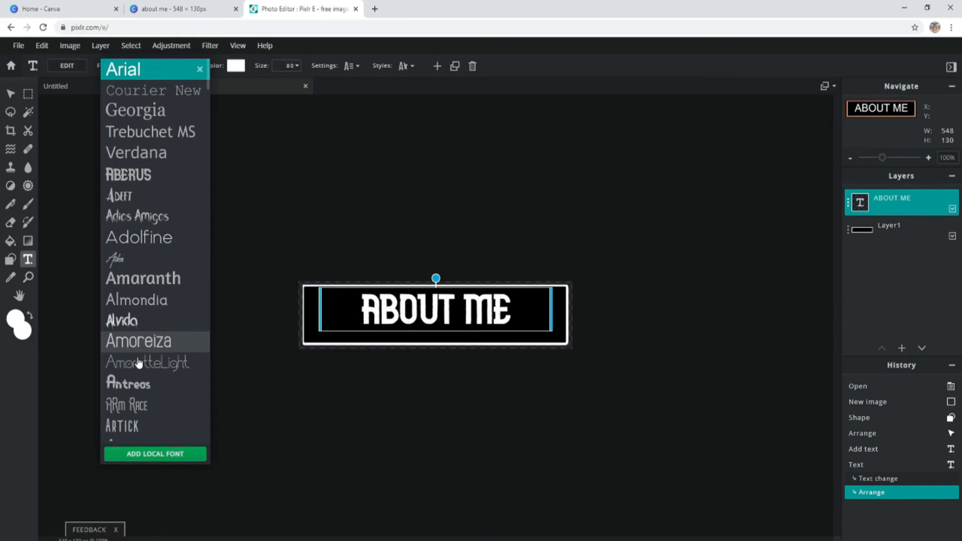
{"action": "scroll", "coordinate": [143, 401], "scroll_direction": "down", "scroll_amount": 3}
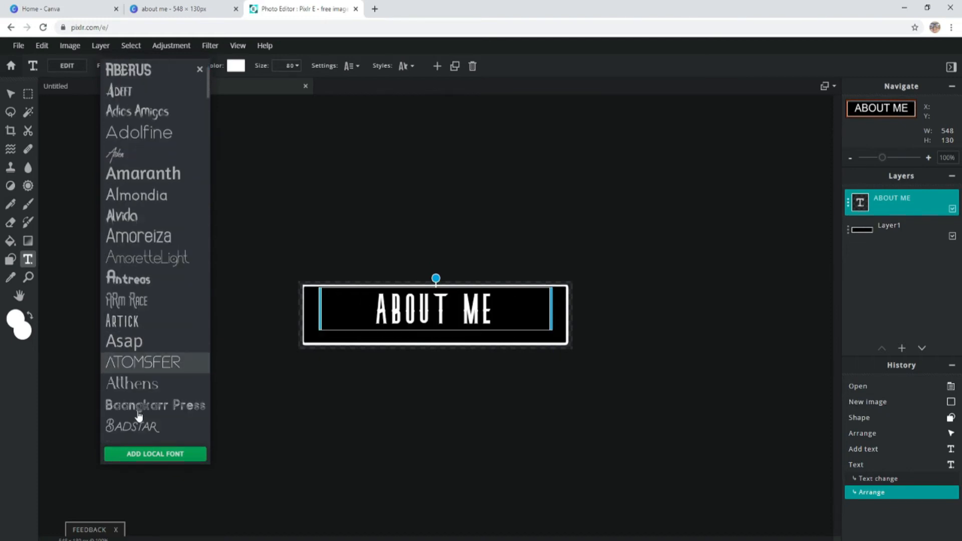
{"action": "scroll", "coordinate": [139, 388], "scroll_direction": "down", "scroll_amount": 1}
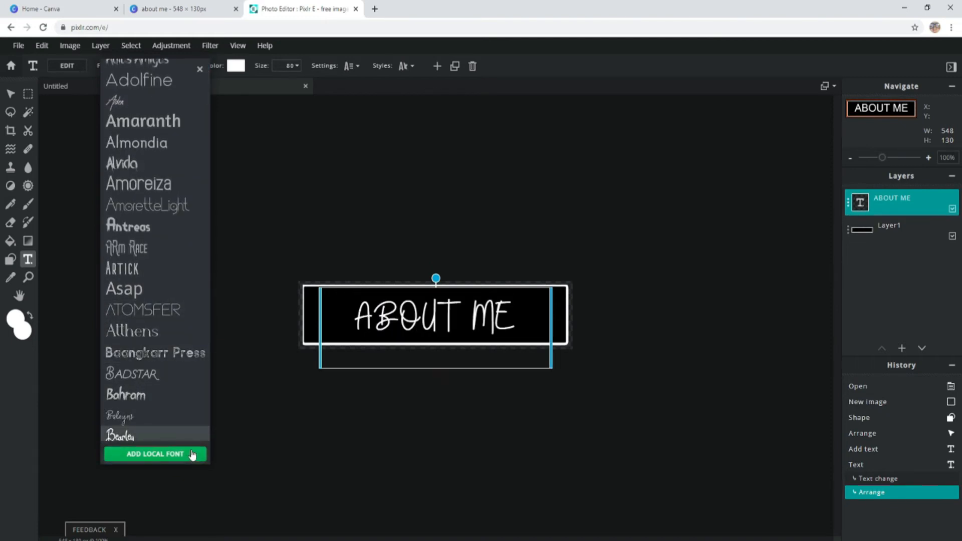
{"action": "left_click", "coordinate": [176, 310]}
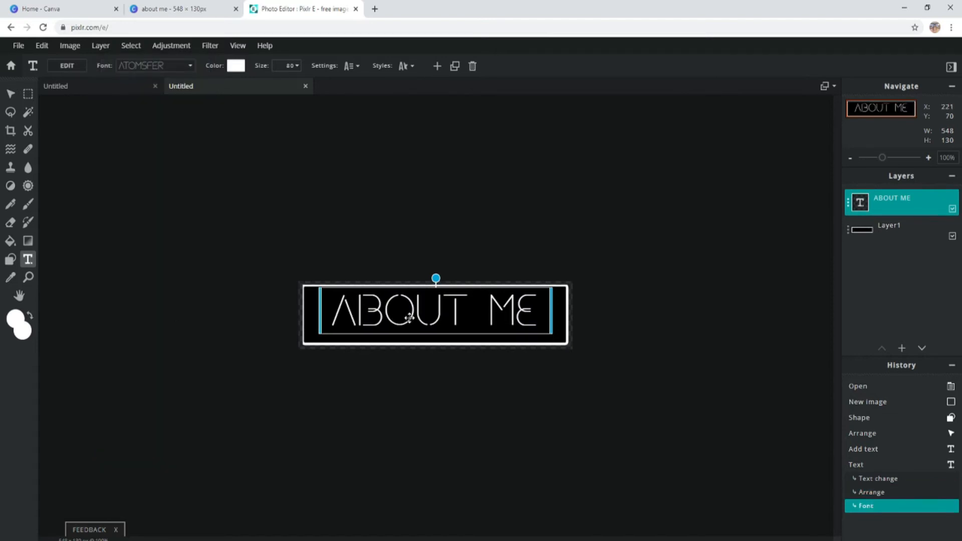
- Centre the "ABOUT ME" text within the black rectangle and deselect it without adding another text layer
{"action": "left_click_drag", "start_coordinate": [448, 318], "coordinate": [492, 311]}
{"action": "left_click", "coordinate": [546, 209]}
{"action": "left_click", "coordinate": [490, 215]}
{"action": "left_click", "coordinate": [484, 261]}
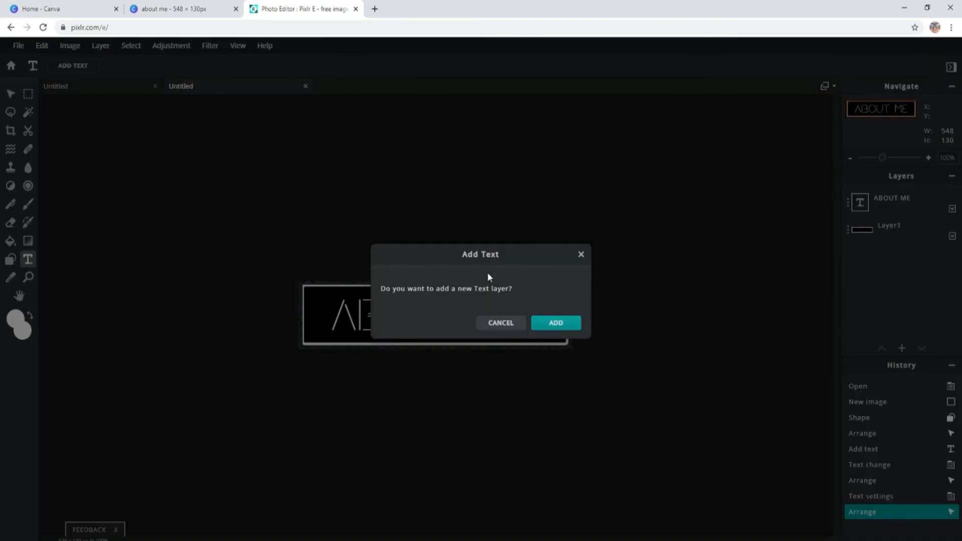
{"action": "left_click", "coordinate": [581, 255]}
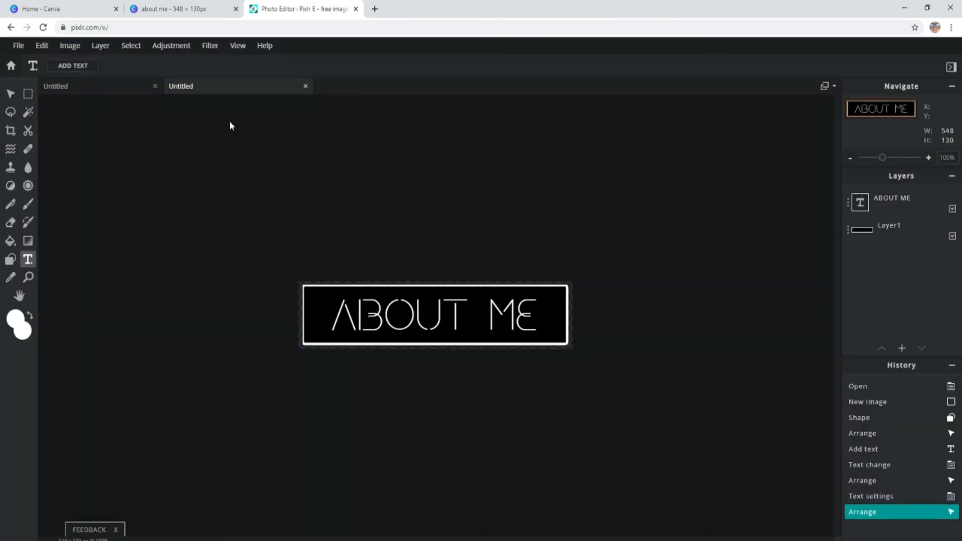
{"action": "left_click", "coordinate": [10, 93]}
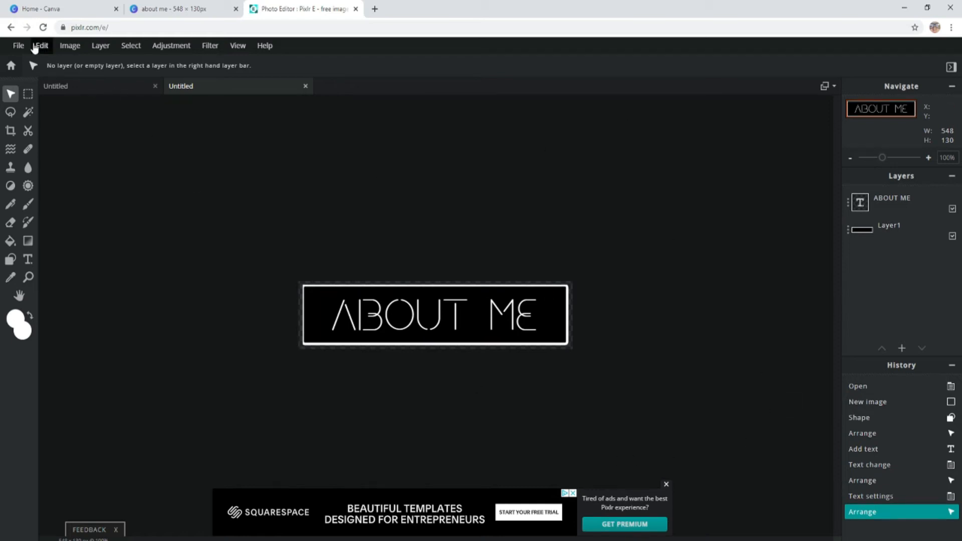
{"action": "left_click", "coordinate": [19, 46]}
{"action": "left_click", "coordinate": [19, 45]}
- Open Nerd or Die's Twitch Panel Maker page in a new browser tab and go to its Customize section
{"action": "left_click", "coordinate": [374, 9]}
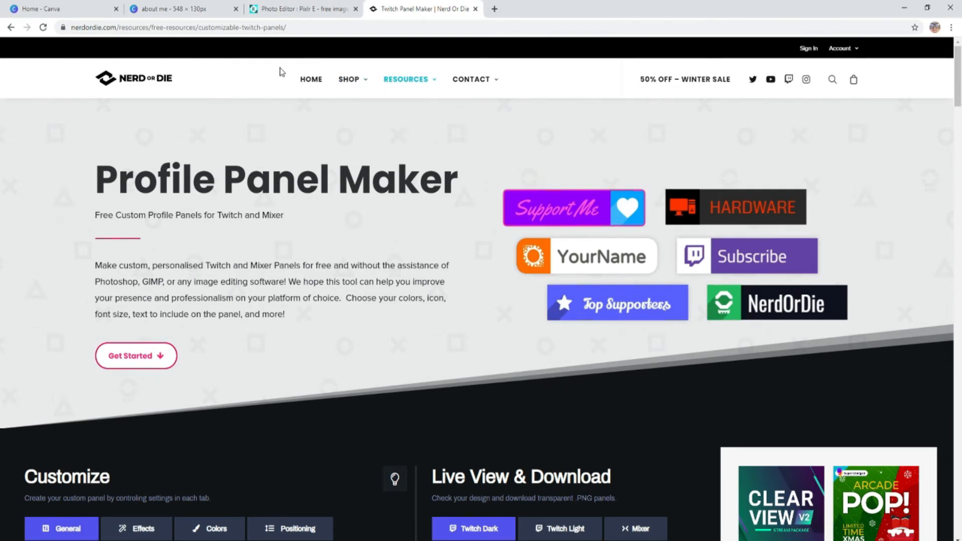
{"action": "scroll", "coordinate": [221, 236], "scroll_direction": "down", "scroll_amount": 2}
{"action": "scroll", "coordinate": [209, 241], "scroll_direction": "down", "scroll_amount": 4}
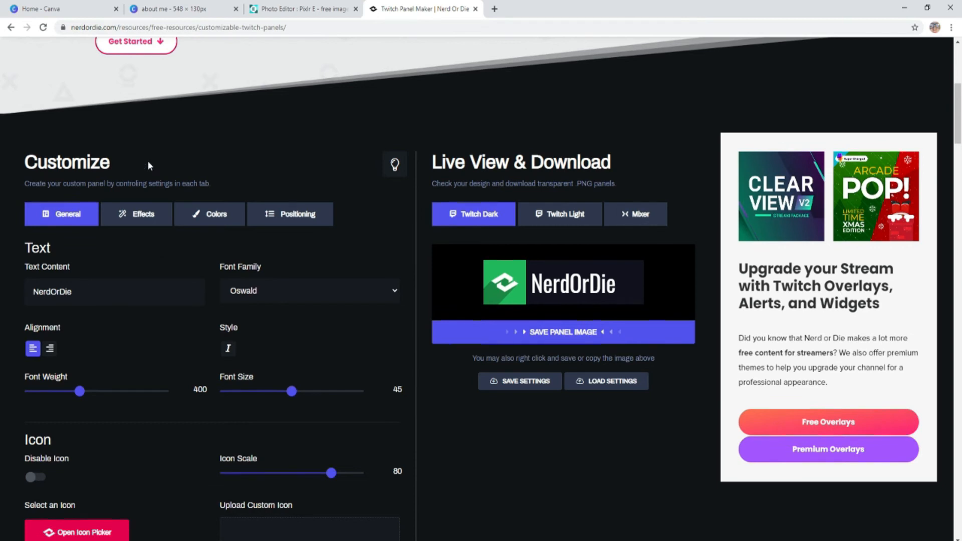
- Align the panel text to the right and try the italic style on and off
{"action": "left_click", "coordinate": [50, 348]}
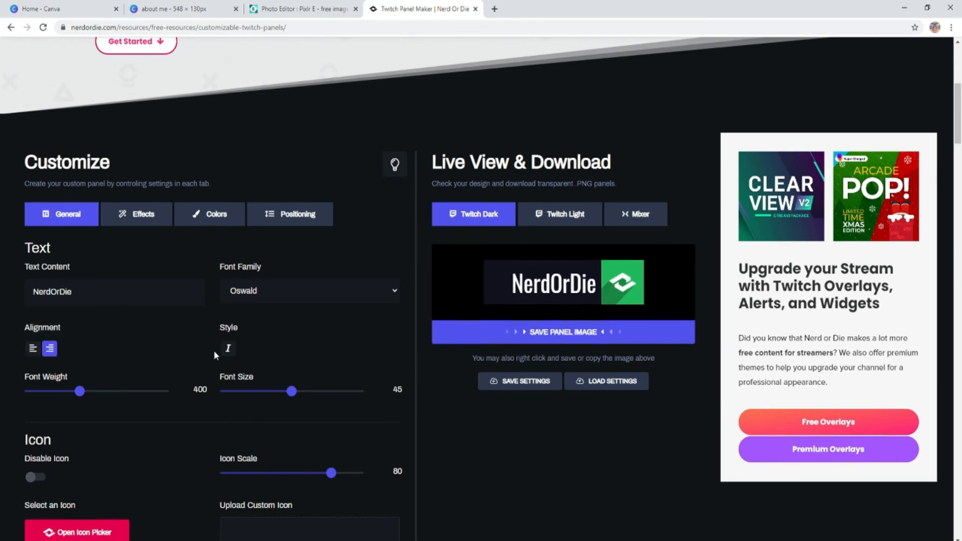
{"action": "left_click", "coordinate": [231, 348]}
{"action": "left_click", "coordinate": [231, 347]}
- Try disabling the icon, restore it, and set the icon scale to 76
{"action": "scroll", "coordinate": [104, 410], "scroll_direction": "down", "scroll_amount": 3}
{"action": "left_click", "coordinate": [38, 321]}
{"action": "left_click", "coordinate": [37, 321]}
{"action": "left_click_drag", "start_coordinate": [334, 324], "coordinate": [326, 323]}
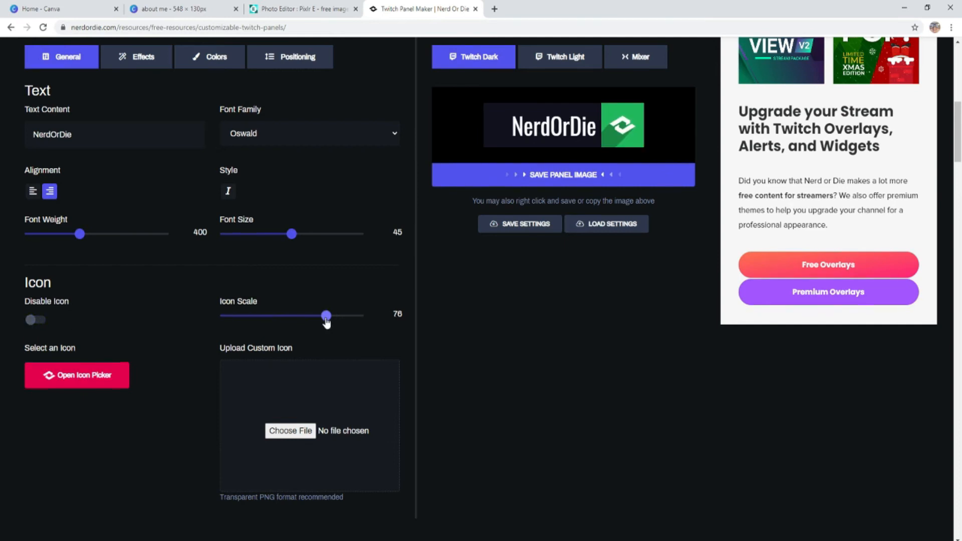
- Try the Discord, heart and Instagram icons on the panel one after another
{"action": "left_click", "coordinate": [81, 379]}
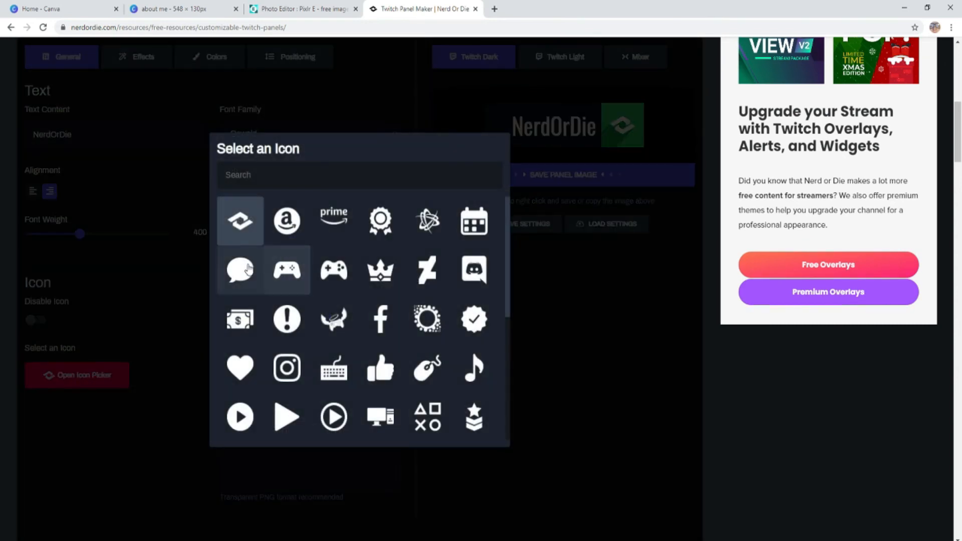
{"action": "left_click", "coordinate": [474, 270]}
{"action": "left_click", "coordinate": [82, 385]}
{"action": "left_click", "coordinate": [240, 368]}
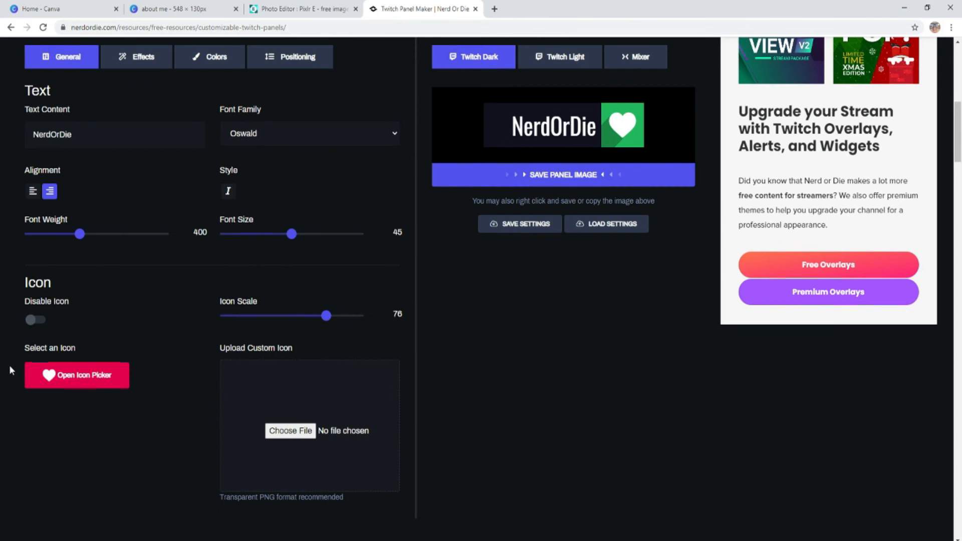
{"action": "left_click", "coordinate": [54, 371]}
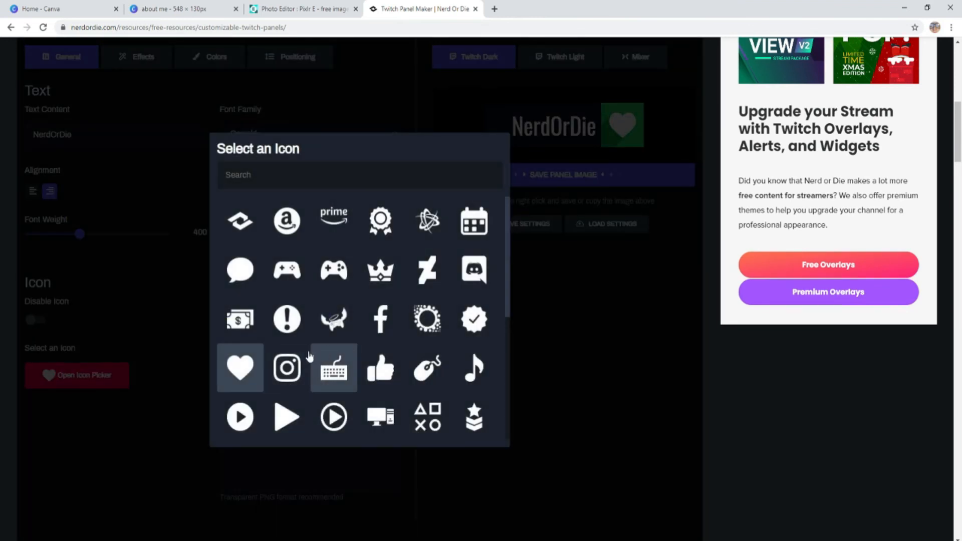
{"action": "left_click", "coordinate": [286, 366]}
- Search the icon picker for "Abou" and "Pe", clear the search, and choose the circled exclamation mark as the panel icon
{"action": "left_click", "coordinate": [80, 377]}
{"action": "scroll", "coordinate": [371, 311], "scroll_direction": "down", "scroll_amount": 2}
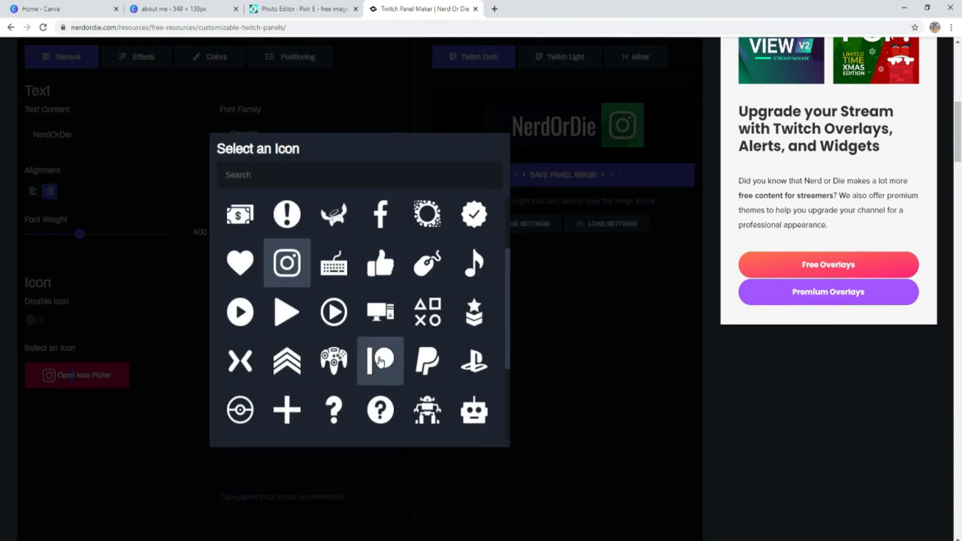
{"action": "scroll", "coordinate": [370, 310], "scroll_direction": "up", "scroll_amount": 2}
{"action": "left_click", "coordinate": [368, 175]}
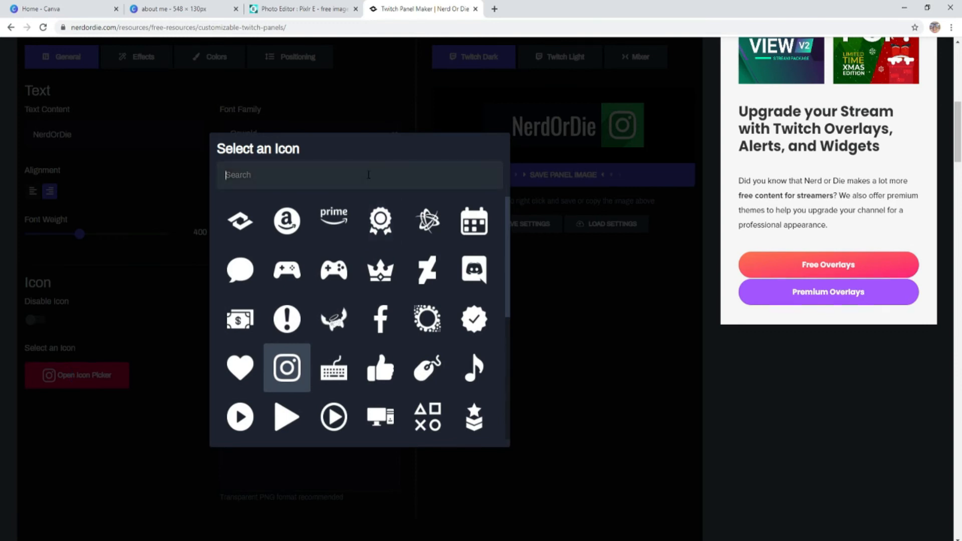
{"action": "type", "text": "Abou"}
{"action": "key", "text": "BackSpace"}
{"action": "key", "text": "BackSpace"}
{"action": "key", "text": "BackSpace"}
{"action": "key", "text": "BackSpace"}
{"action": "type", "text": "Pe"}
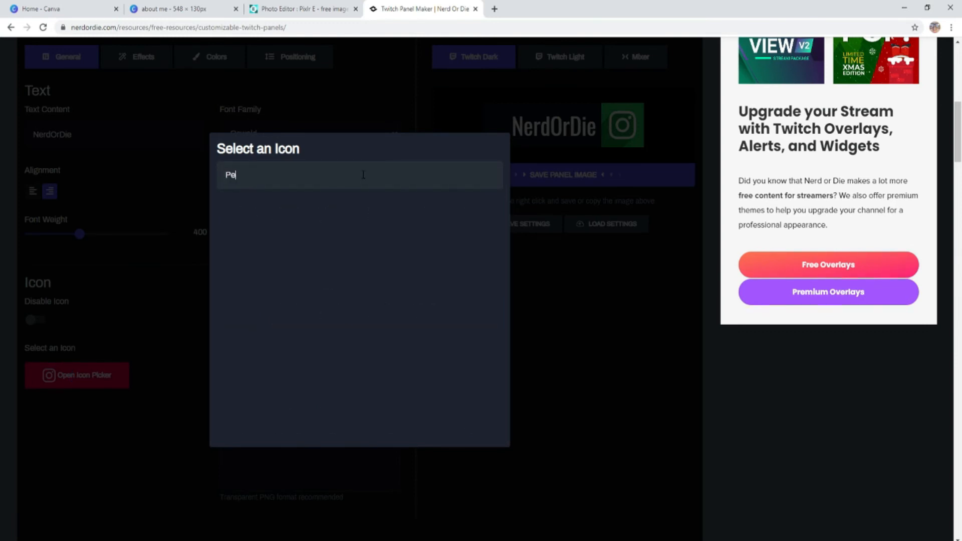
{"action": "key", "text": "BackSpace"}
{"action": "key", "text": "BackSpace"}
{"action": "key", "text": "BackSpace"}
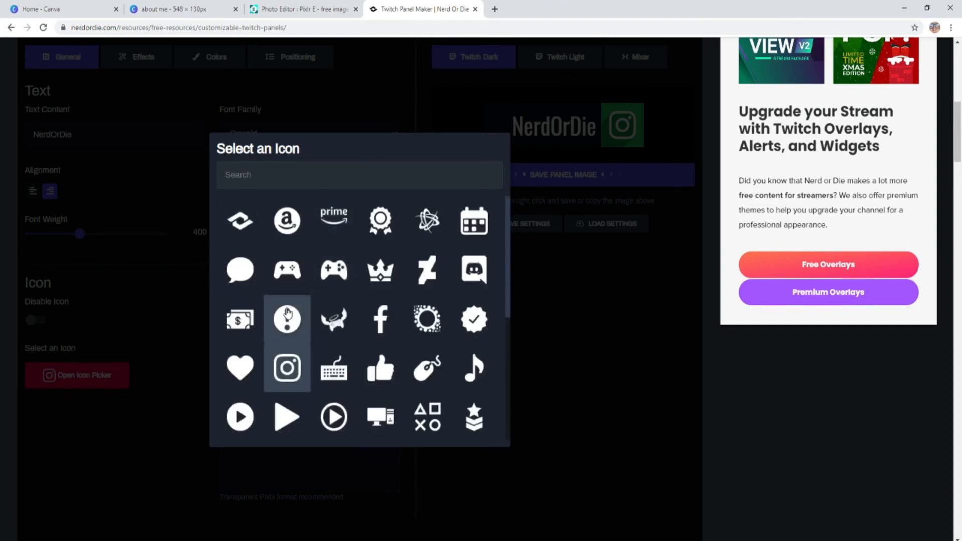
{"action": "left_click", "coordinate": [286, 319]}
- Change the panel's text content to "About Me" and look through the font families while keeping Oswald
{"action": "scroll", "coordinate": [144, 239], "scroll_direction": "up", "scroll_amount": 5}
{"action": "scroll", "coordinate": [132, 359], "scroll_direction": "down", "scroll_amount": 2}
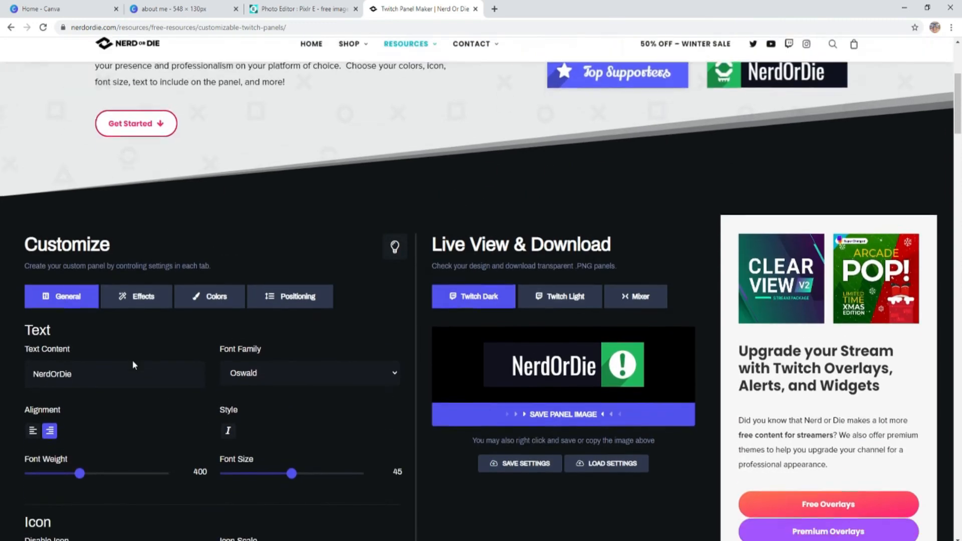
{"action": "left_click_drag", "start_coordinate": [71, 292], "coordinate": [40, 291]}
{"action": "type", "text": "A"}
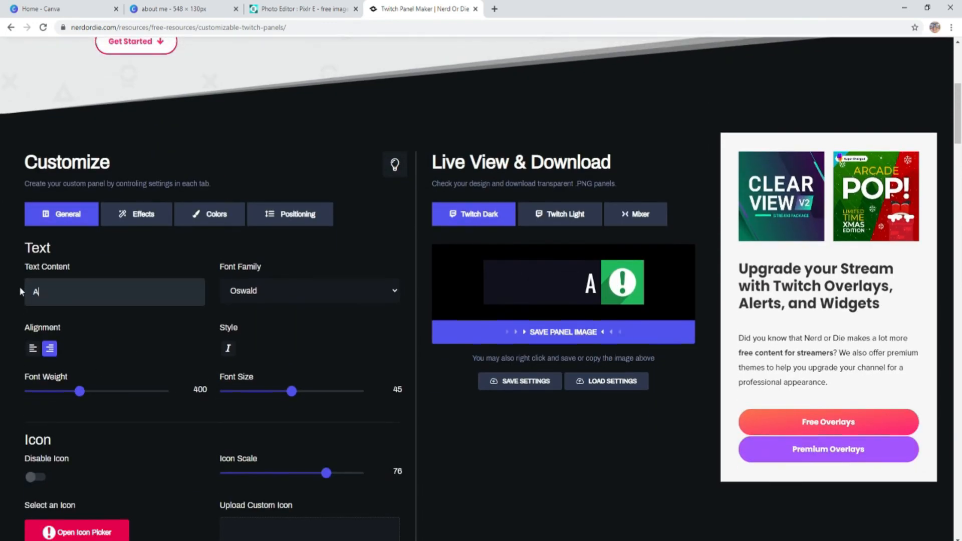
{"action": "type", "text": "bout me"}
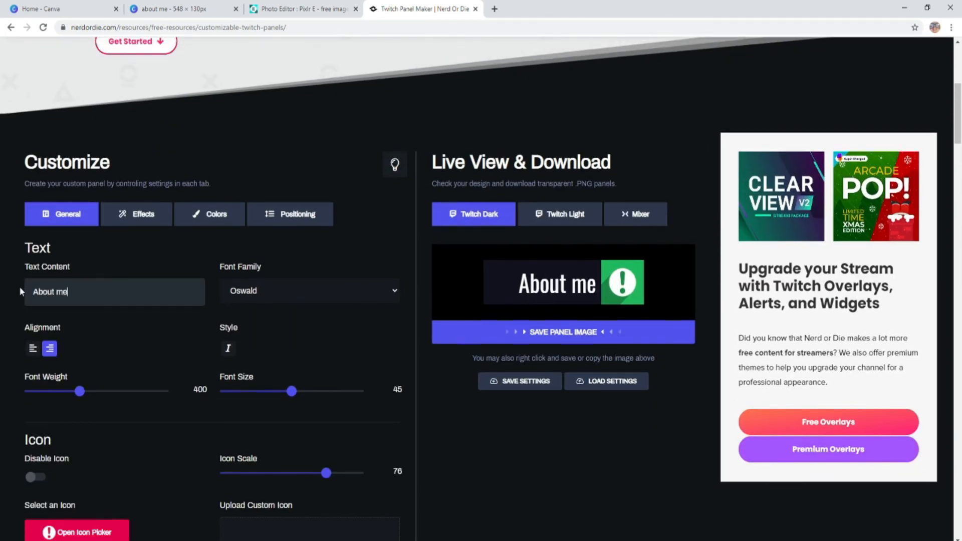
{"action": "key", "text": "BackSpace"}
{"action": "key", "text": "BackSpace"}
{"action": "type", "text": "Me"}
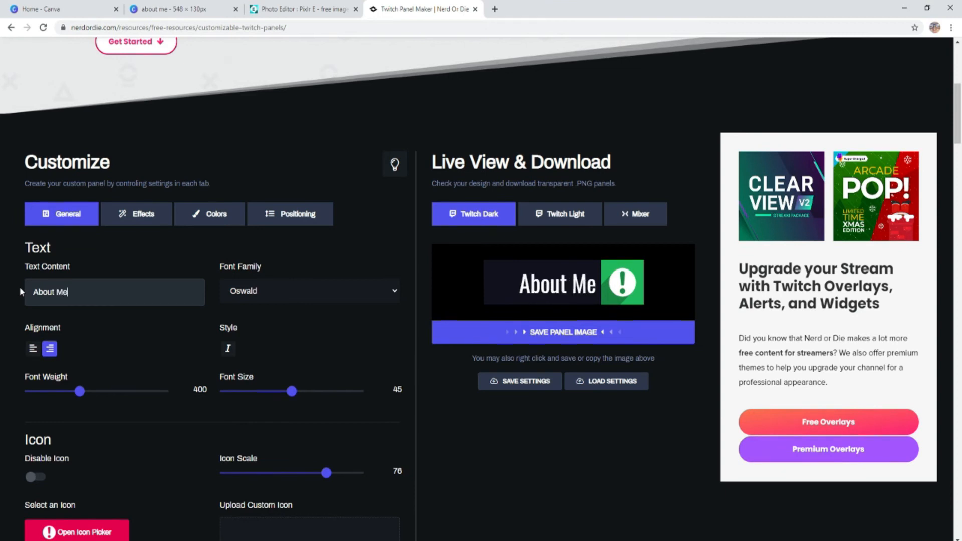
{"action": "left_click", "coordinate": [265, 290]}
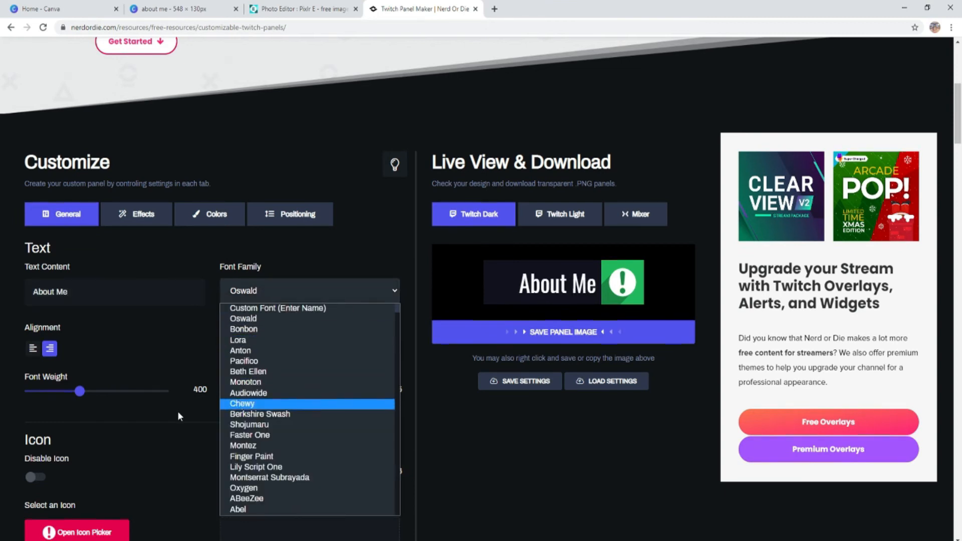
{"action": "left_click", "coordinate": [173, 349]}
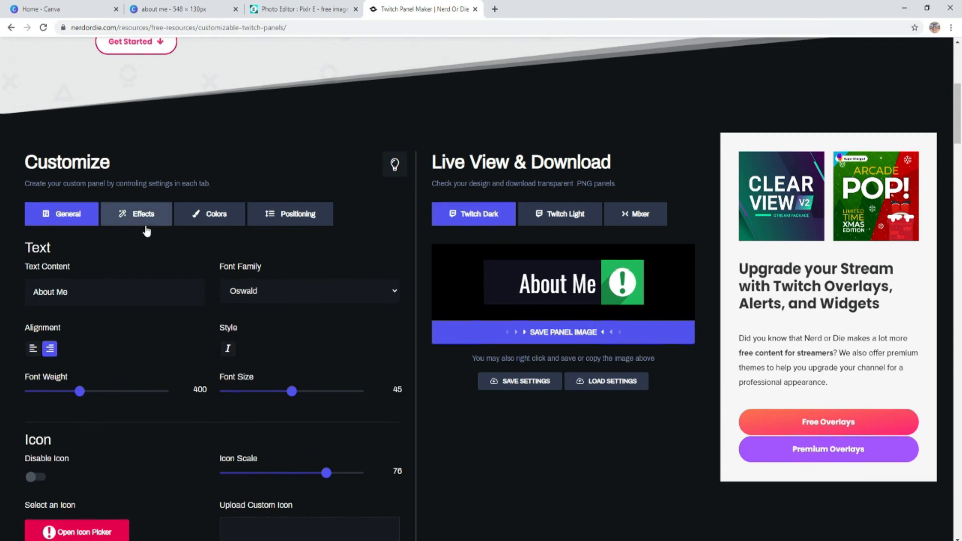
- Set the icon shadow angle to 293 and the border radius to 30 %, leaving the border width at 0
{"action": "left_click", "coordinate": [144, 227]}
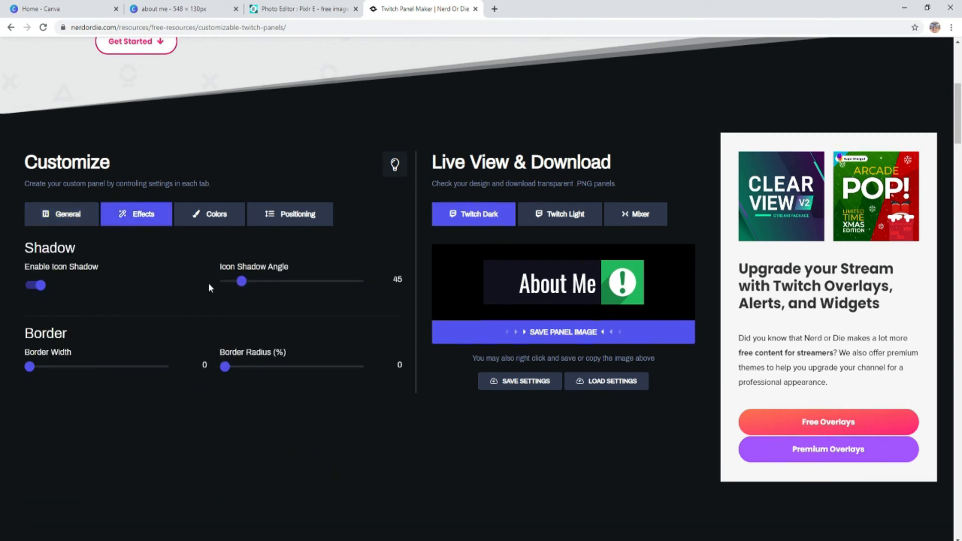
{"action": "left_click_drag", "start_coordinate": [247, 290], "coordinate": [249, 288]}
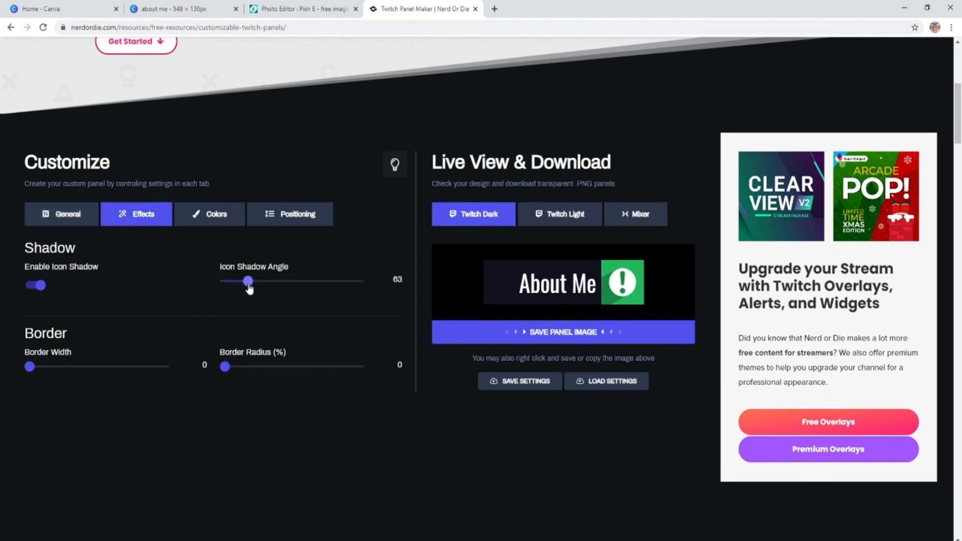
{"action": "left_click", "coordinate": [36, 286]}
{"action": "left_click", "coordinate": [36, 285]}
{"action": "double_click", "coordinate": [242, 286]}
{"action": "left_click_drag", "start_coordinate": [248, 281], "coordinate": [322, 283]}
{"action": "left_click_drag", "start_coordinate": [325, 286], "coordinate": [333, 285]}
{"action": "left_click_drag", "start_coordinate": [225, 367], "coordinate": [259, 361]}
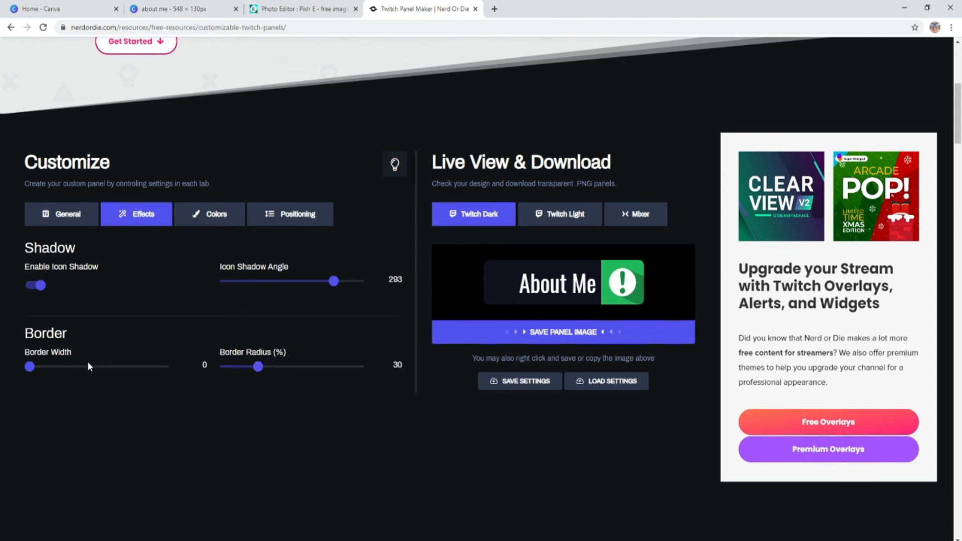
{"action": "mouse_move", "coordinate": [30, 366]}
{"action": "left_mouse_down"}
{"action": "mouse_move", "coordinate": [56, 369]}
{"action": "mouse_move", "coordinate": [25, 373]}
{"action": "left_mouse_up"}
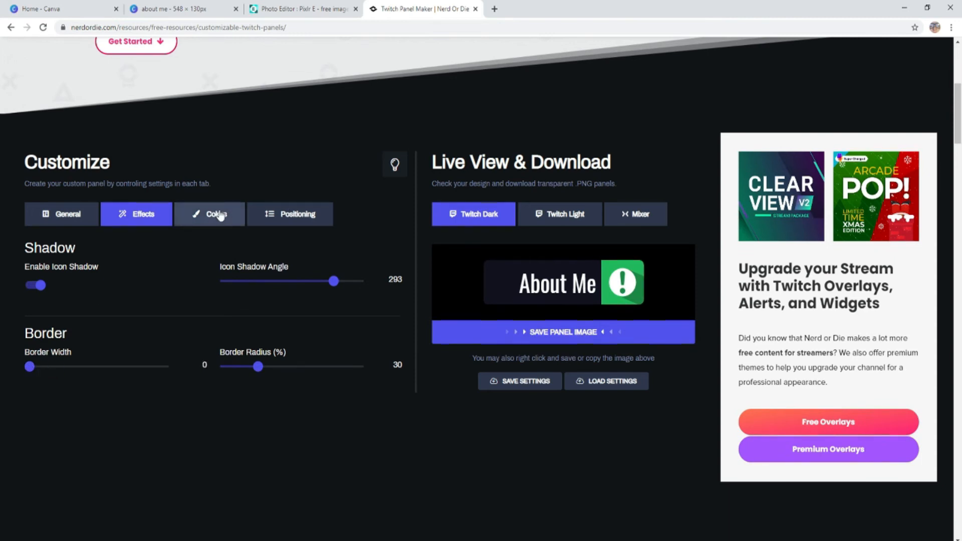
- Change the icon background colour to blue
{"action": "left_click", "coordinate": [215, 215]}
{"action": "left_click", "coordinate": [31, 370]}
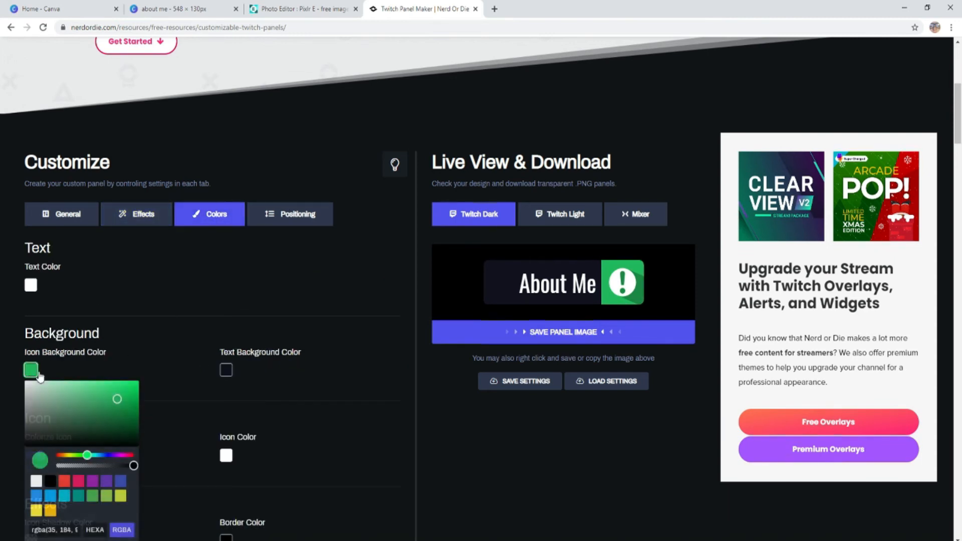
{"action": "left_click_drag", "start_coordinate": [89, 456], "coordinate": [98, 454]}
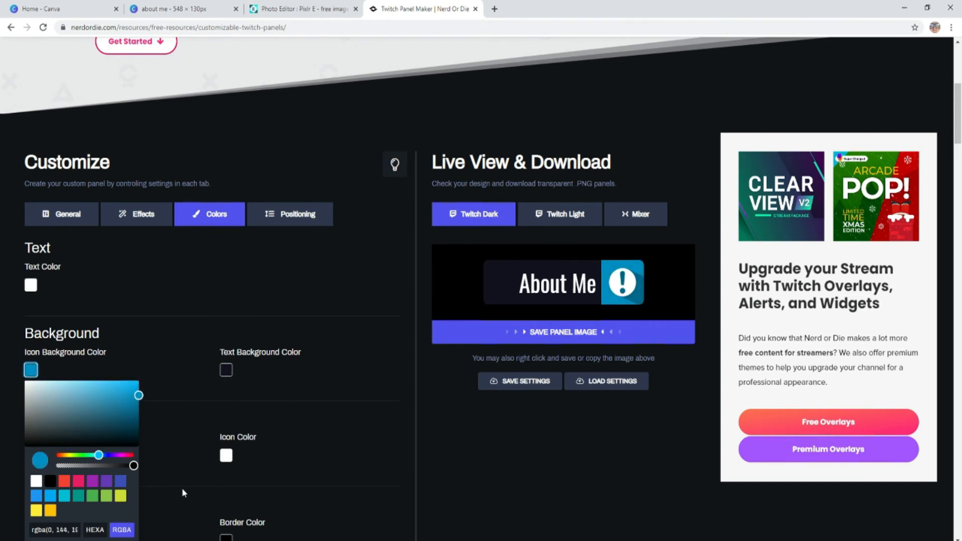
{"action": "left_click", "coordinate": [218, 382]}
- Change the text background colour to a very dark navy blue
{"action": "left_click", "coordinate": [226, 370]}
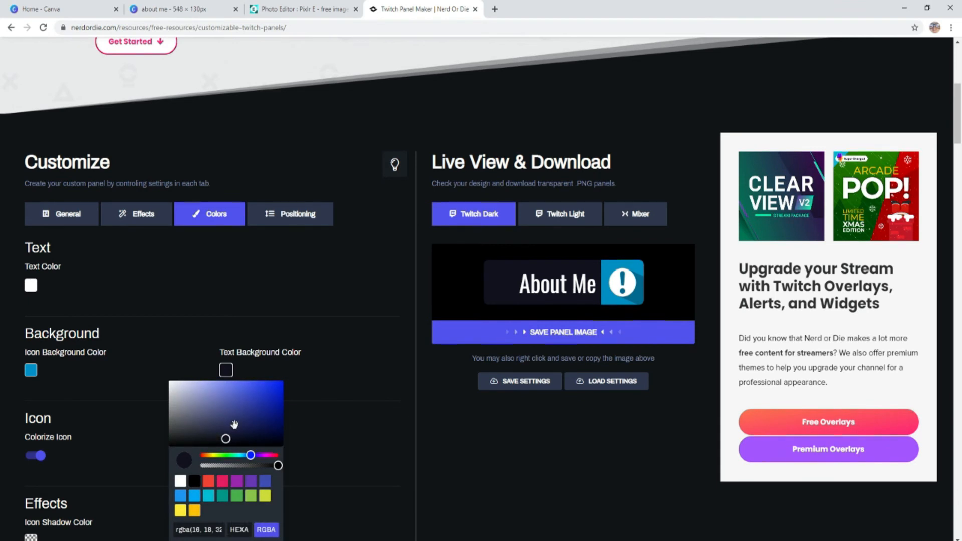
{"action": "left_click", "coordinate": [252, 413]}
{"action": "left_click_drag", "start_coordinate": [256, 410], "coordinate": [235, 437]}
{"action": "left_click", "coordinate": [301, 331]}
- Set the icon shadow colour to solid black
{"action": "scroll", "coordinate": [150, 405], "scroll_direction": "down", "scroll_amount": 2}
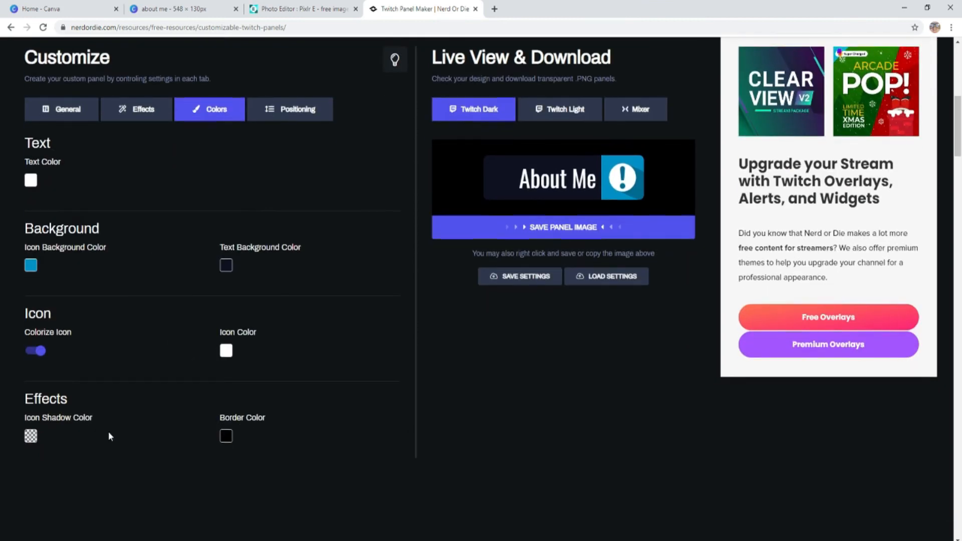
{"action": "left_click", "coordinate": [31, 437]}
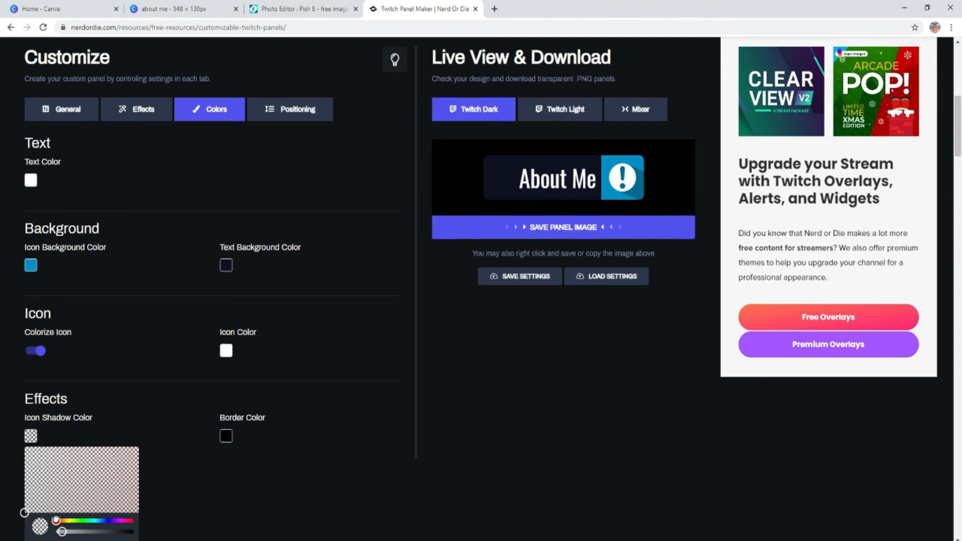
{"action": "scroll", "coordinate": [92, 509], "scroll_direction": "down", "scroll_amount": 3}
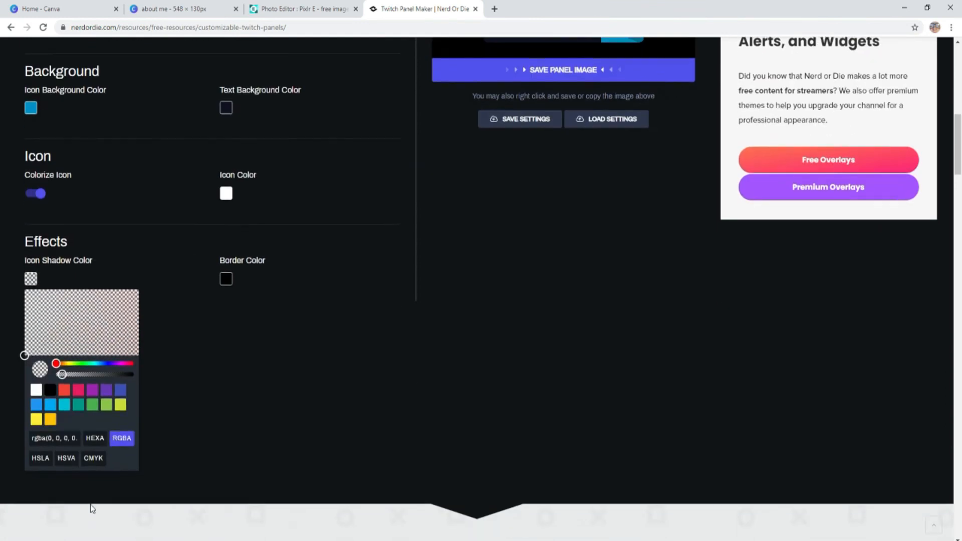
{"action": "left_click", "coordinate": [50, 390]}
{"action": "scroll", "coordinate": [152, 382], "scroll_direction": "up", "scroll_amount": 2}
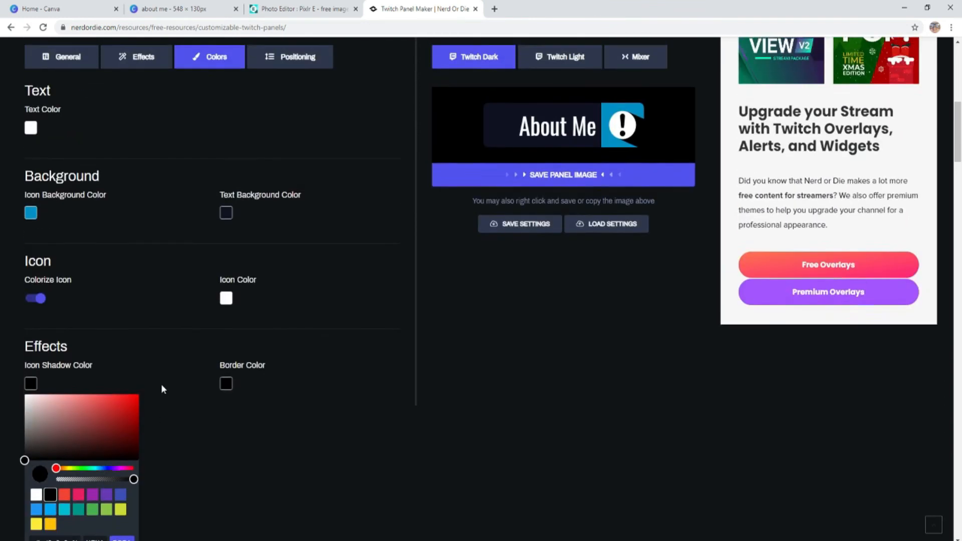
- Try white as the icon shadow colour and return it to solid black
{"action": "scroll", "coordinate": [160, 383], "scroll_direction": "down", "scroll_amount": 1}
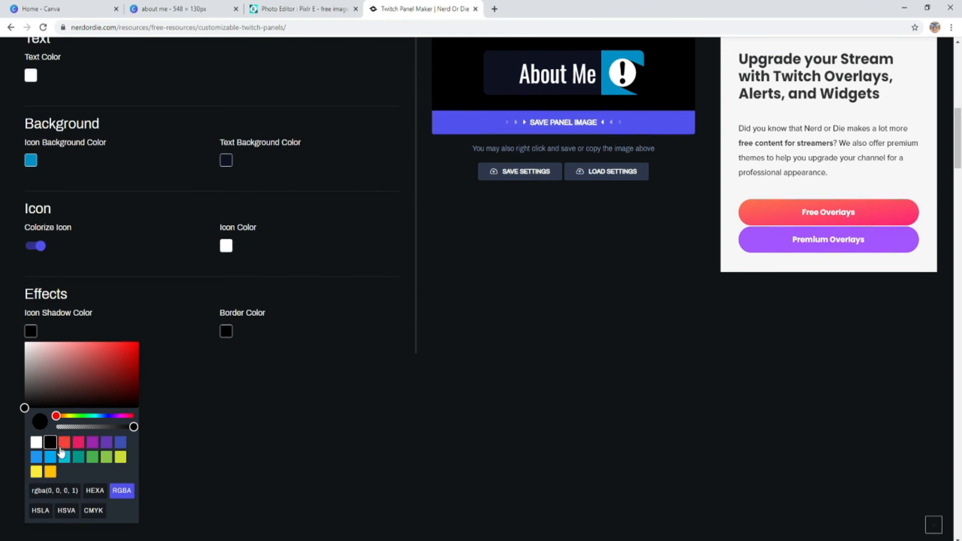
{"action": "left_click", "coordinate": [33, 444]}
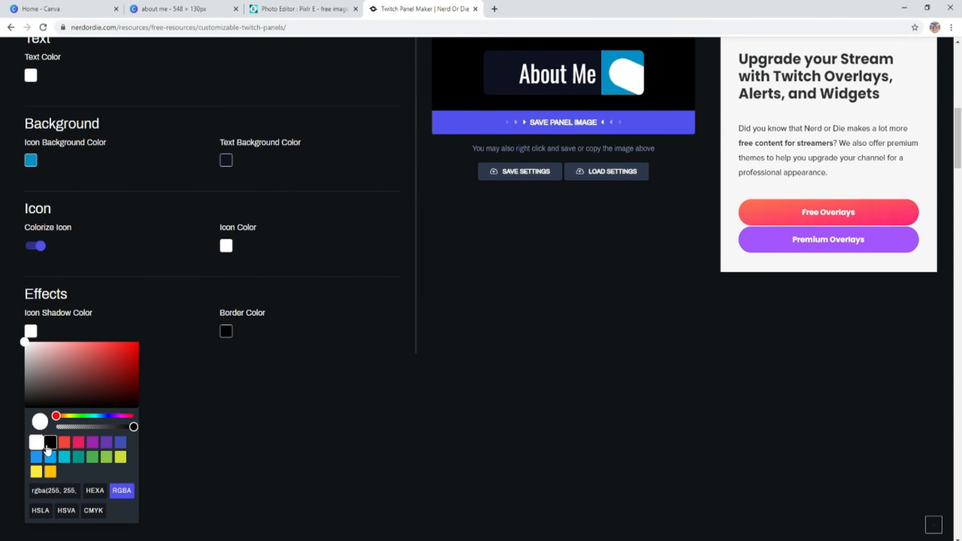
{"action": "left_click", "coordinate": [50, 442]}
{"action": "left_click", "coordinate": [263, 441]}
- Keep the panel height at 85 and set the text's horizontal position to 5 and vertical position to 1
{"action": "scroll", "coordinate": [273, 421], "scroll_direction": "up", "scroll_amount": 3}
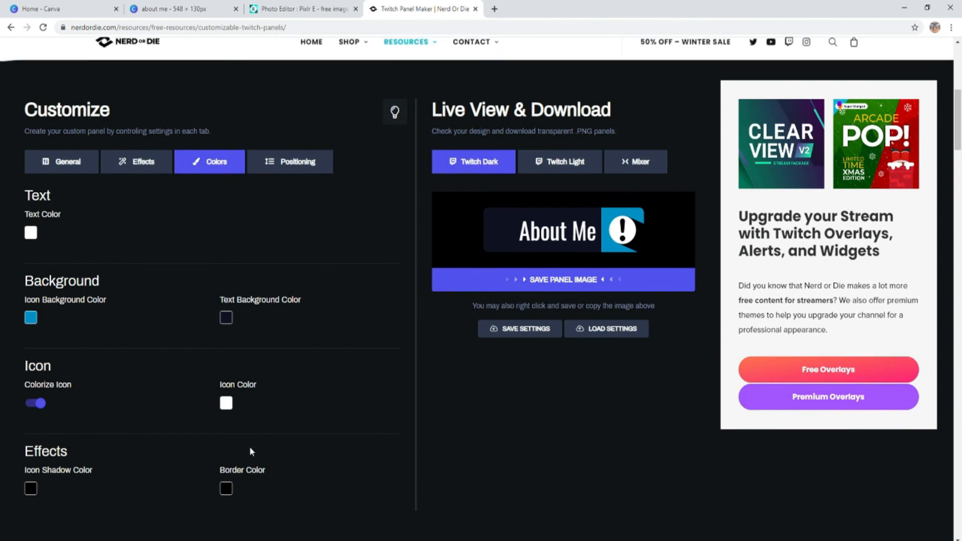
{"action": "scroll", "coordinate": [249, 446], "scroll_direction": "up", "scroll_amount": 2}
{"action": "scroll", "coordinate": [255, 422], "scroll_direction": "down", "scroll_amount": 1}
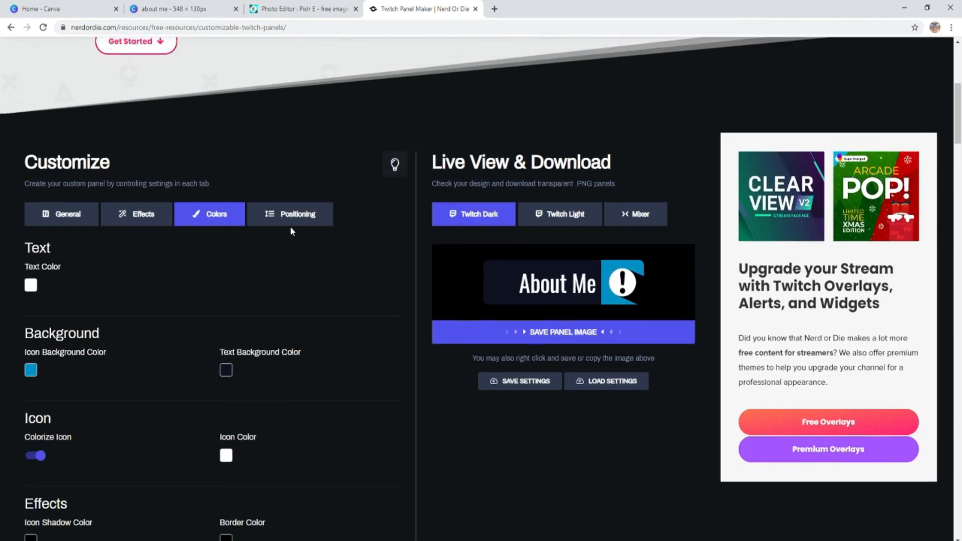
{"action": "left_click", "coordinate": [291, 224]}
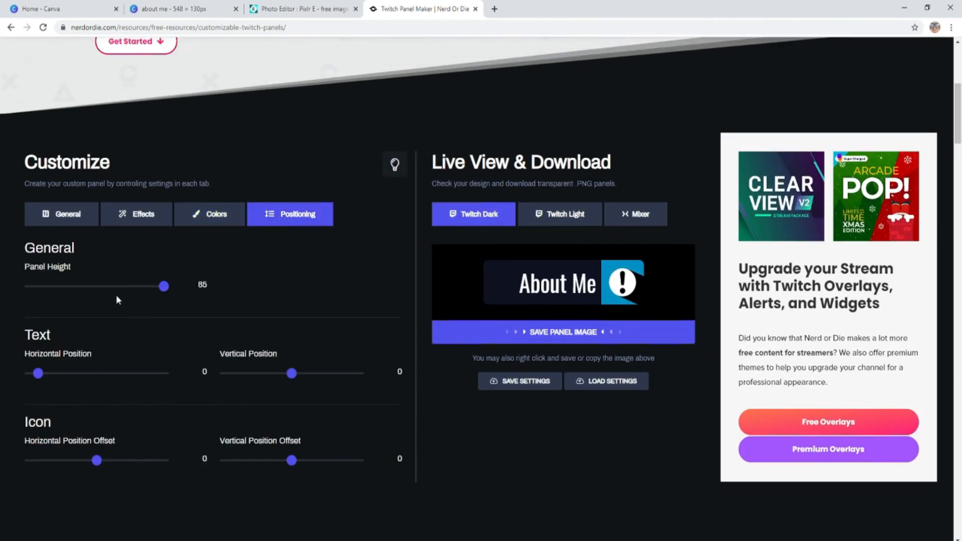
{"action": "left_click_drag", "start_coordinate": [104, 288], "coordinate": [175, 294]}
{"action": "left_click_drag", "start_coordinate": [58, 380], "coordinate": [43, 376]}
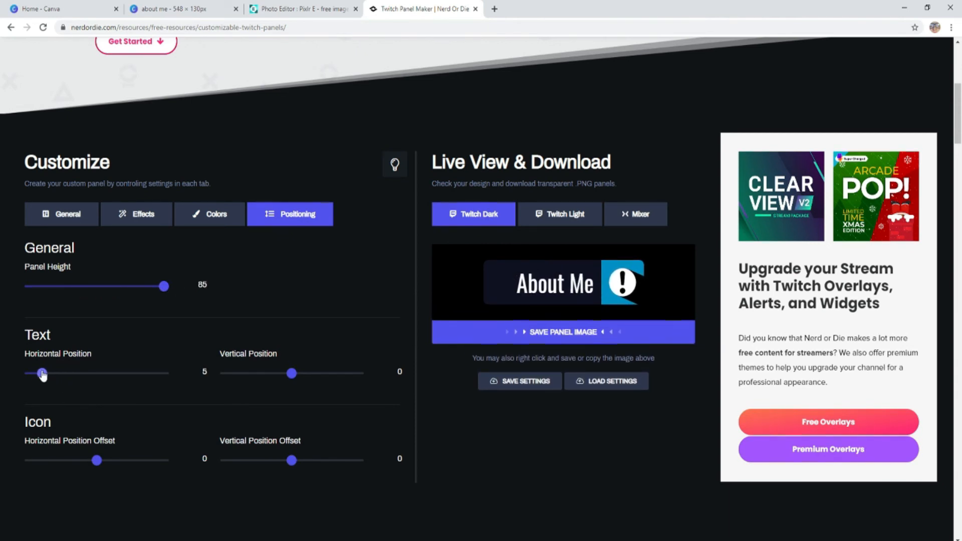
{"action": "left_click_drag", "start_coordinate": [292, 373], "coordinate": [294, 374]}
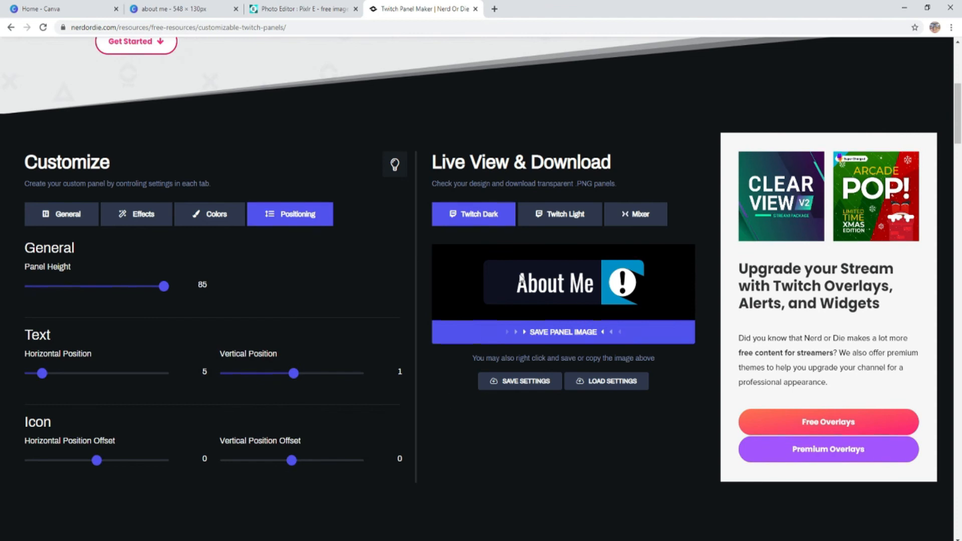
- Preview the panel against the Twitch Light, Mixer and Twitch Dark backgrounds
{"action": "left_click", "coordinate": [547, 226]}
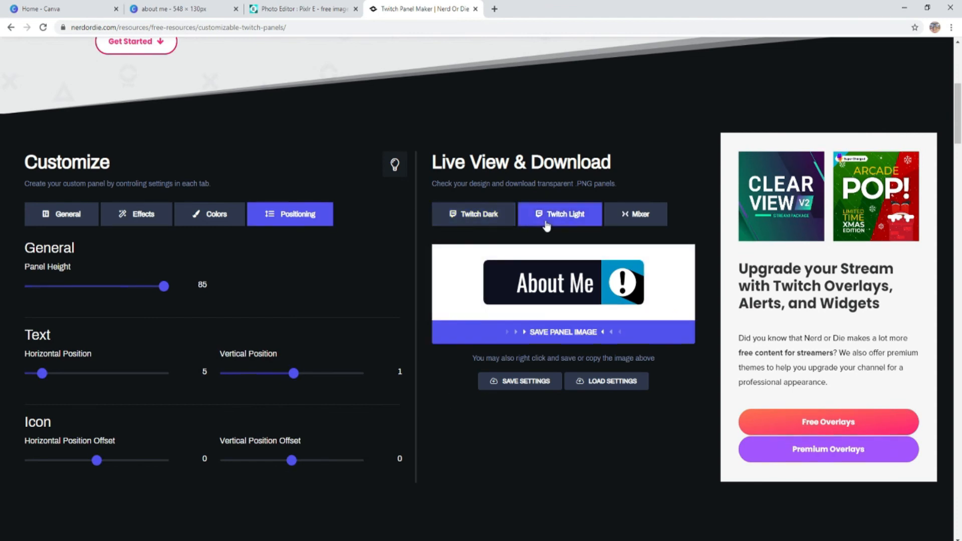
{"action": "left_click", "coordinate": [634, 220]}
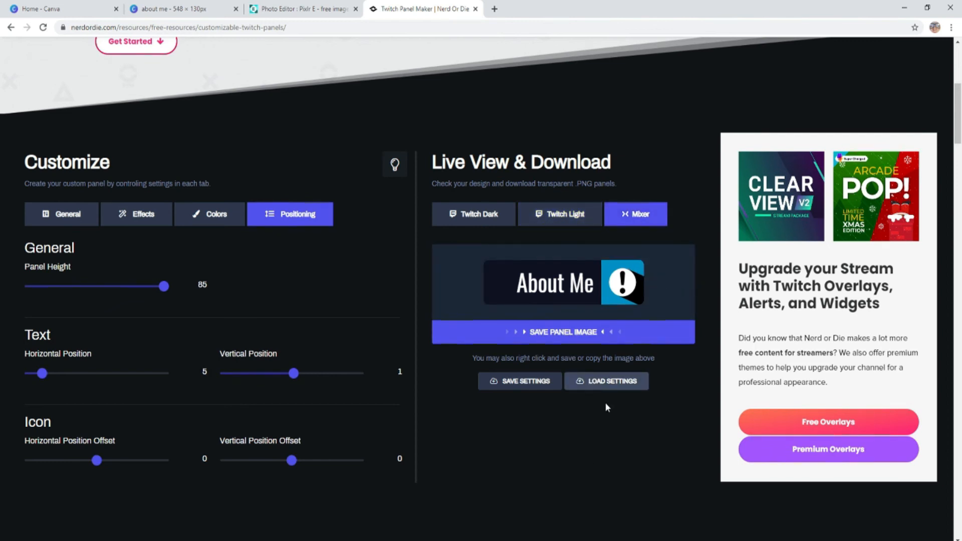
{"action": "left_click", "coordinate": [466, 215]}
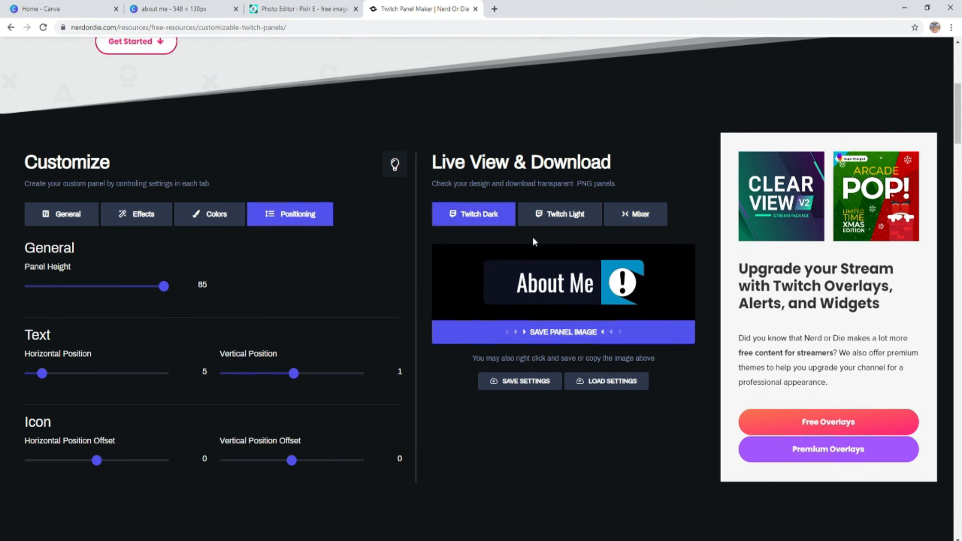
{"action": "left_click", "coordinate": [566, 216]}
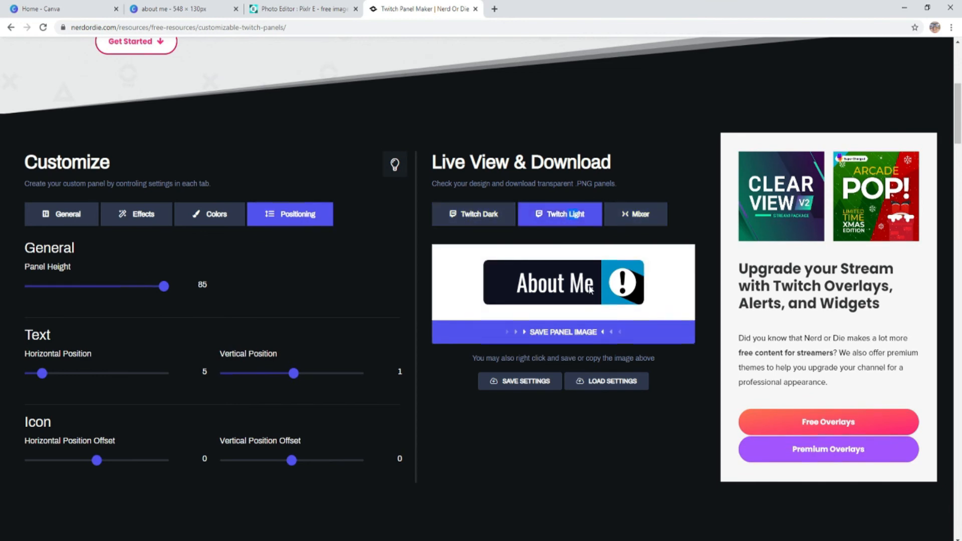
{"action": "left_click", "coordinate": [501, 224]}
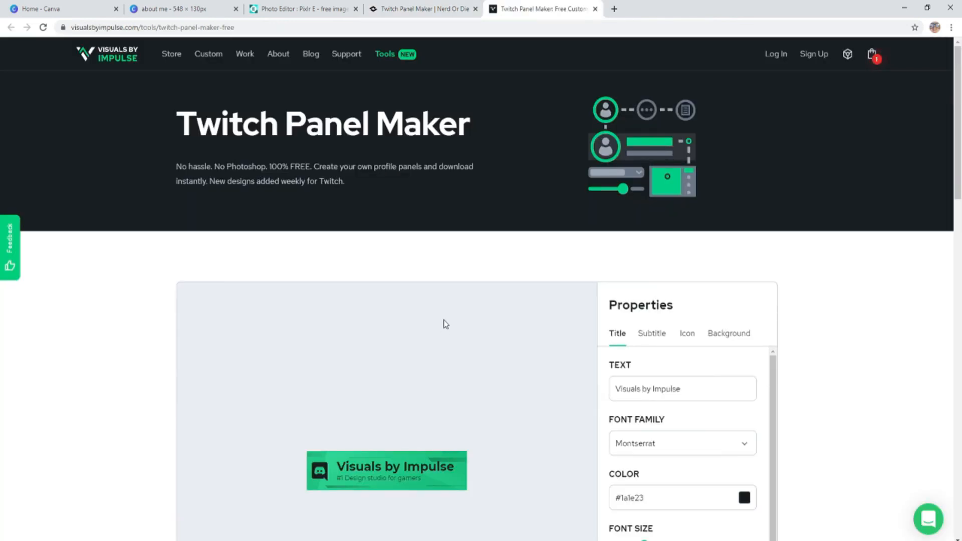
- Replace the panel's title text with "About Me" in the Visuals by Impulse Twitch Panel Maker
{"action": "scroll", "coordinate": [318, 261], "scroll_direction": "down", "scroll_amount": 2}
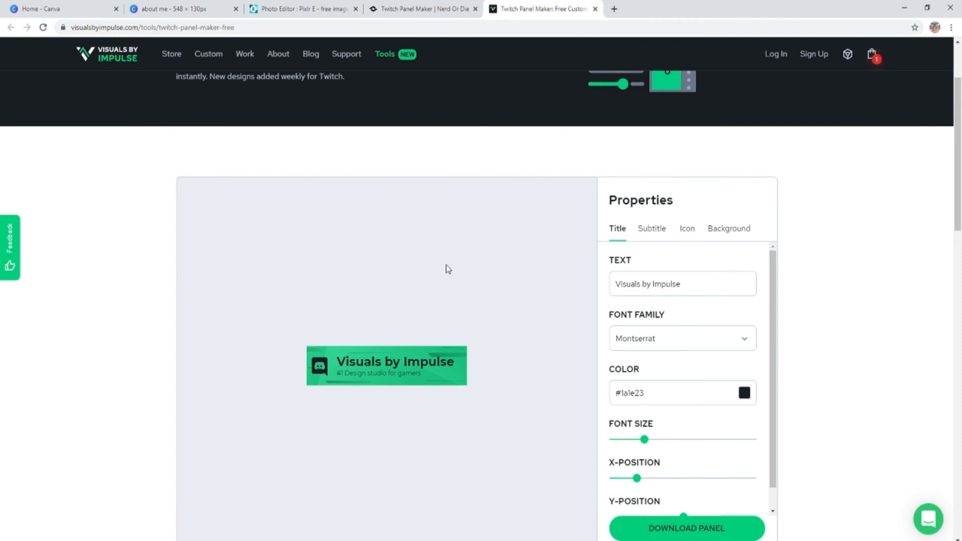
{"action": "scroll", "coordinate": [442, 294], "scroll_direction": "down", "scroll_amount": 2}
{"action": "scroll", "coordinate": [441, 273], "scroll_direction": "up", "scroll_amount": 2}
{"action": "scroll", "coordinate": [688, 434], "scroll_direction": "down", "scroll_amount": 1}
{"action": "scroll", "coordinate": [688, 433], "scroll_direction": "down", "scroll_amount": 1}
{"action": "scroll", "coordinate": [676, 428], "scroll_direction": "up", "scroll_amount": 2}
{"action": "left_click", "coordinate": [691, 286]}
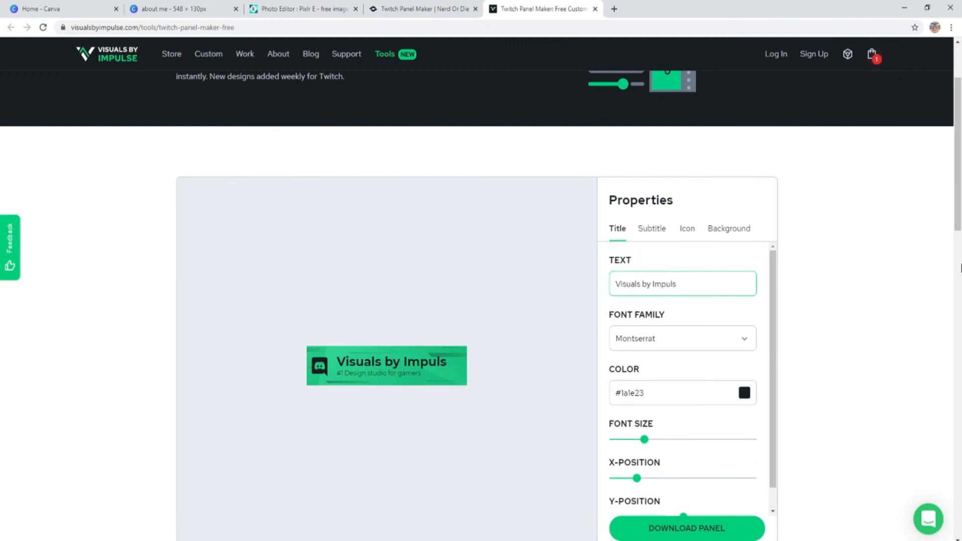
{"action": "key", "text": "BackSpace"}
{"action": "key", "text": "BackSpace"}
{"action": "key", "text": "BackSpace"}
{"action": "key", "text": "BackSpace"}
{"action": "key", "text": "BackSpace"}
{"action": "key", "text": "BackSpace"}
{"action": "key", "text": "BackSpace"}
{"action": "key", "text": "BackSpace"}
{"action": "key", "text": "BackSpace"}
{"action": "key", "text": "BackSpace"}
{"action": "key", "text": "BackSpace"}
{"action": "key", "text": "BackSpace"}
{"action": "key", "text": "BackSpace"}
{"action": "key", "text": "BackSpace"}
{"action": "key", "text": "BackSpace"}
{"action": "key", "text": "BackSpace"}
{"action": "key", "text": "BackSpace"}
{"action": "type", "text": "Abo"}
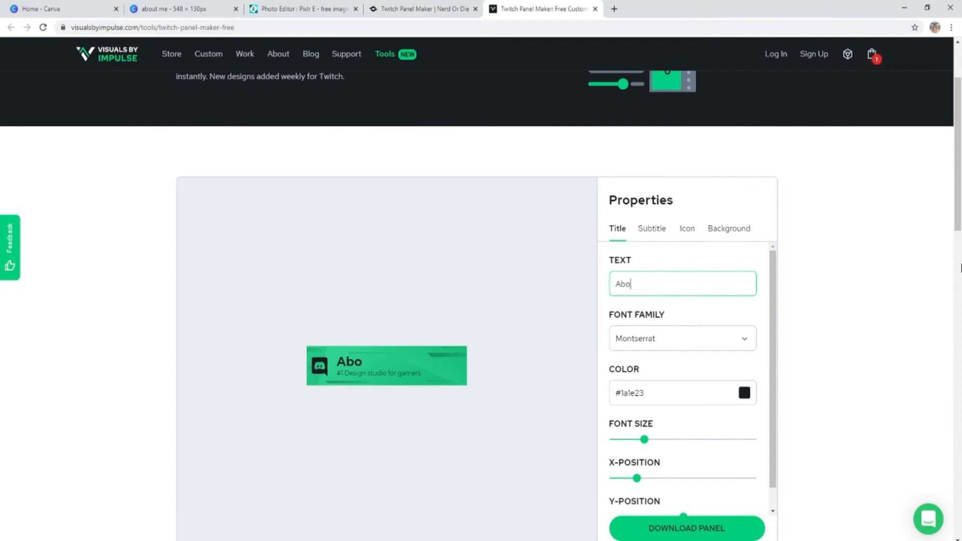
{"action": "type", "text": "ut Me"}
{"action": "scroll", "coordinate": [669, 405], "scroll_direction": "down", "scroll_amount": 1}
{"action": "scroll", "coordinate": [669, 410], "scroll_direction": "up", "scroll_amount": 1}
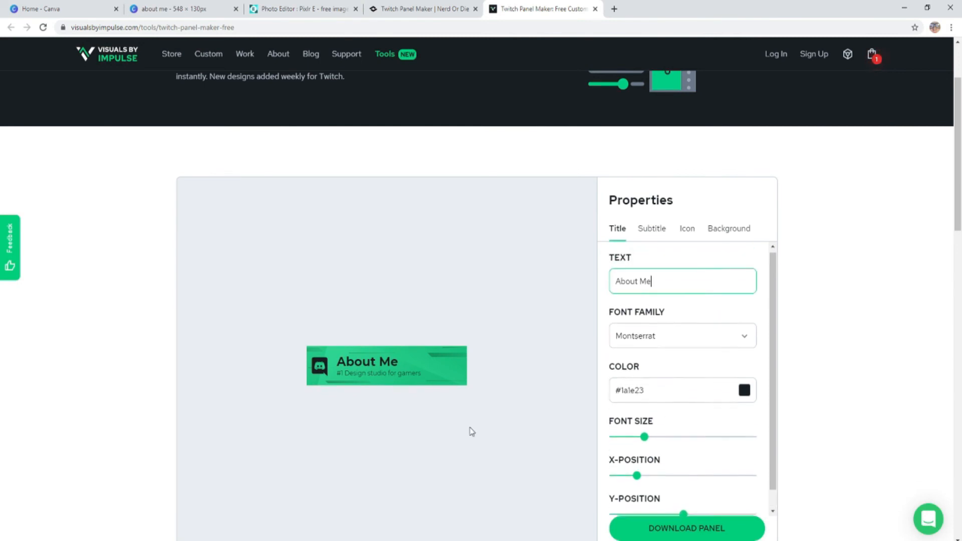
- Change the title colour to the dark brown #3C2D2D
{"action": "left_click", "coordinate": [662, 227]}
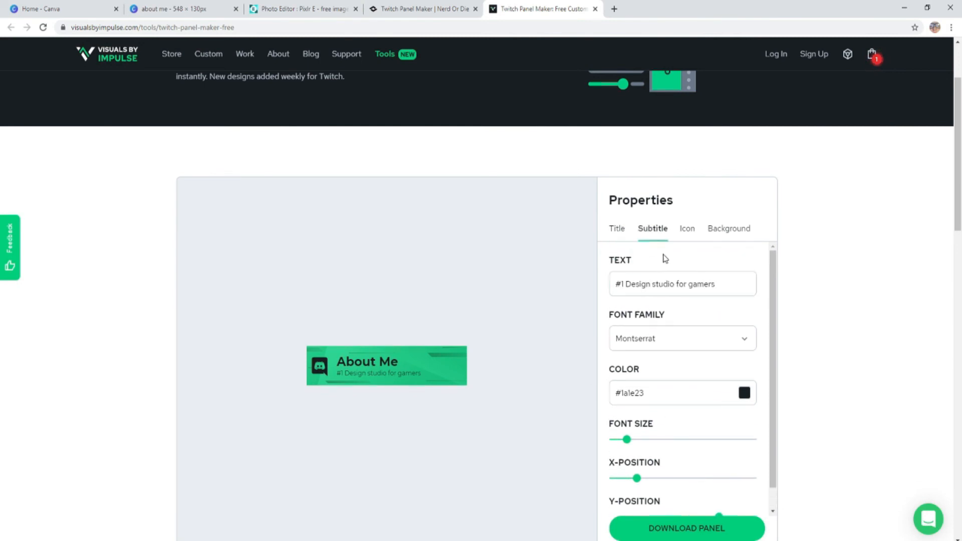
{"action": "left_click", "coordinate": [616, 229]}
{"action": "left_click", "coordinate": [745, 393]}
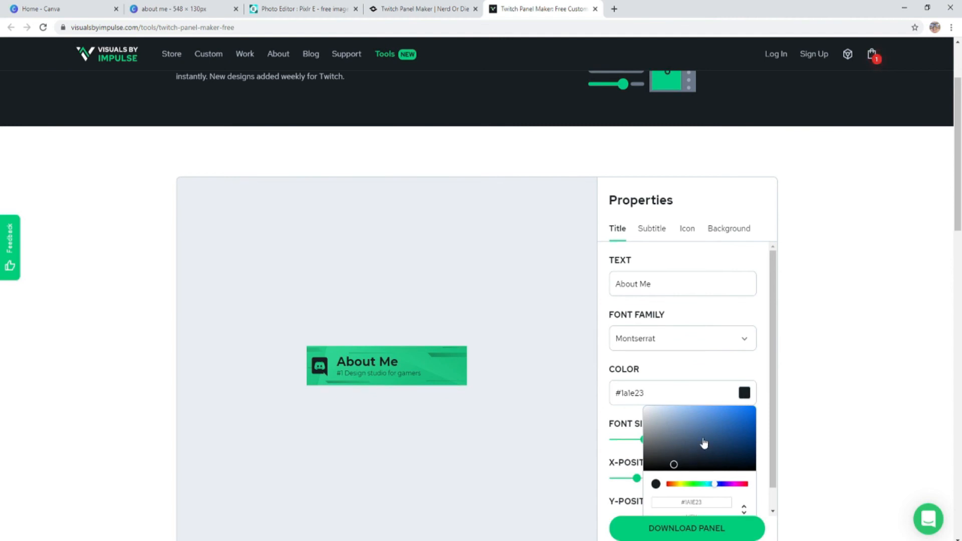
{"action": "left_click", "coordinate": [704, 444]}
{"action": "left_click", "coordinate": [744, 392]}
{"action": "left_click_drag", "start_coordinate": [711, 458], "coordinate": [671, 457]}
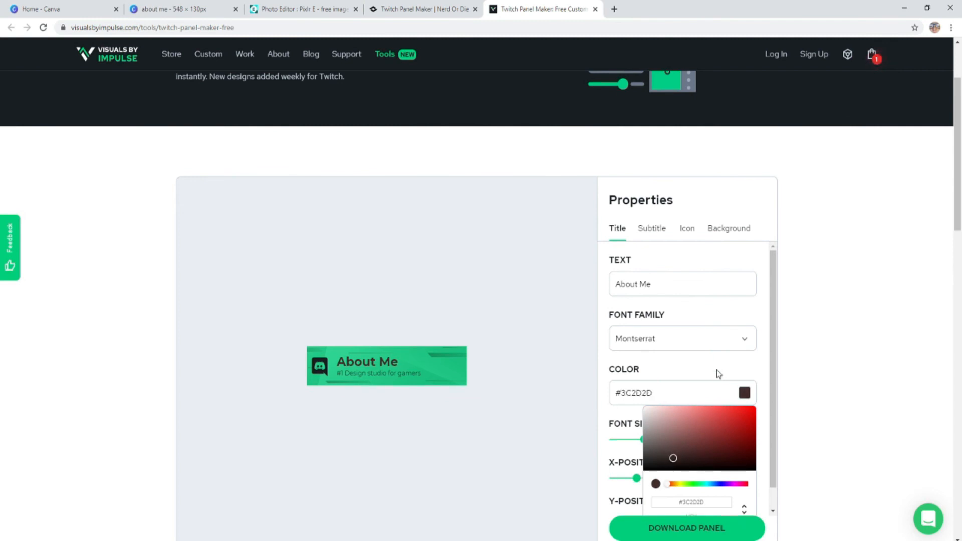
{"action": "left_click", "coordinate": [719, 373]}
- Replace the subtitle text with "Learn Who I Am"
{"action": "left_click", "coordinate": [662, 227]}
{"action": "left_click_drag", "start_coordinate": [716, 283], "coordinate": [544, 283]}
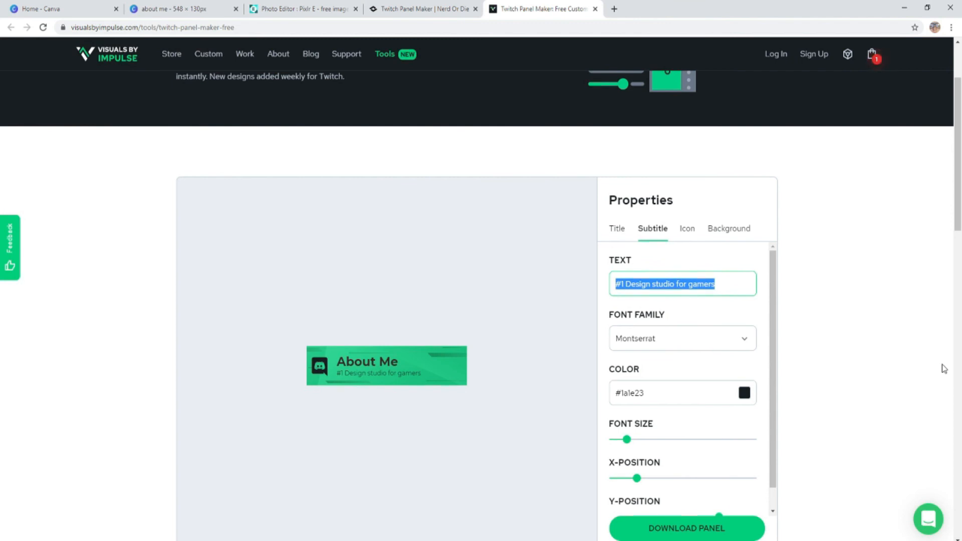
{"action": "type", "text": "Le"}
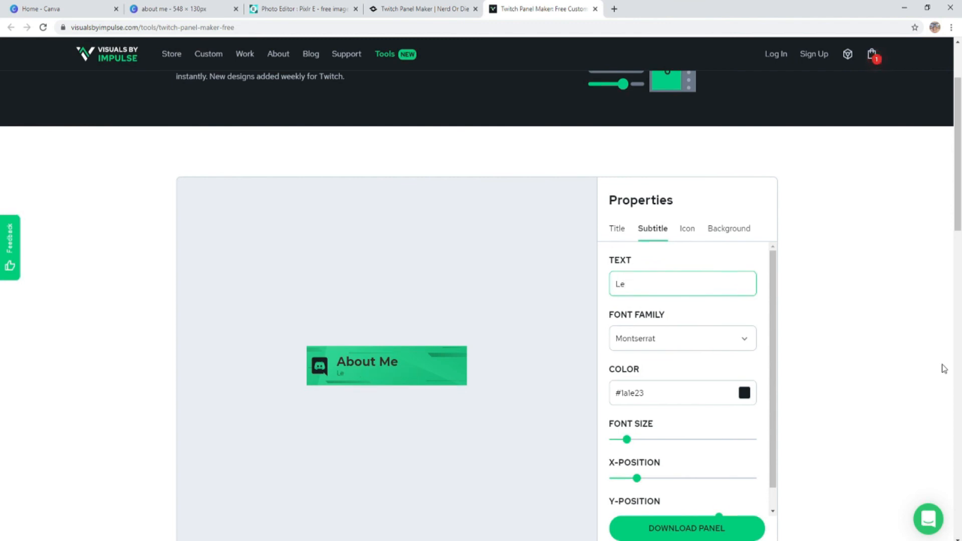
{"action": "type", "text": "arn Wg-ho M"}
{"action": "key", "text": "BackSpace"}
{"action": "key", "text": "BackSpace"}
{"action": "key", "text": "BackSpace"}
- Search the panel's icon types for "Person"
{"action": "left_click", "coordinate": [684, 232]}
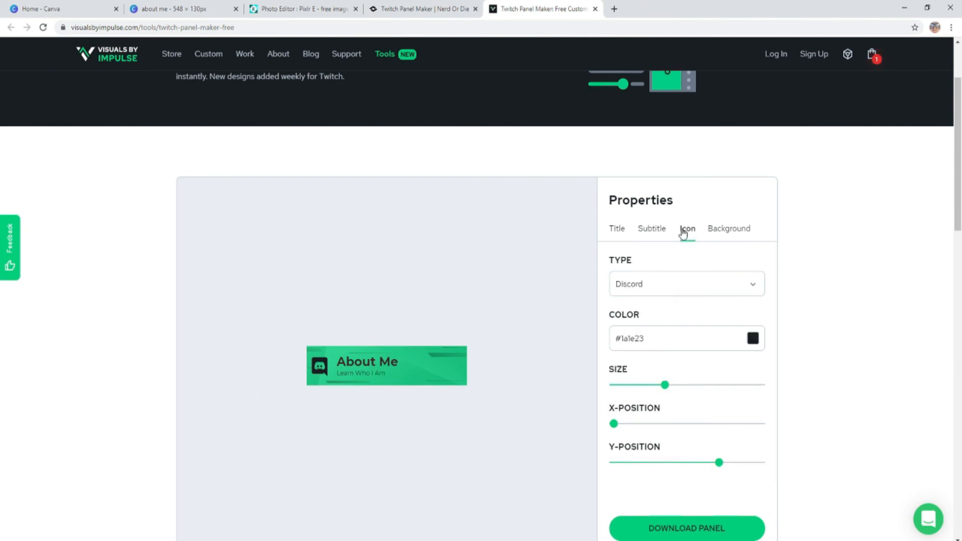
{"action": "left_click", "coordinate": [748, 284]}
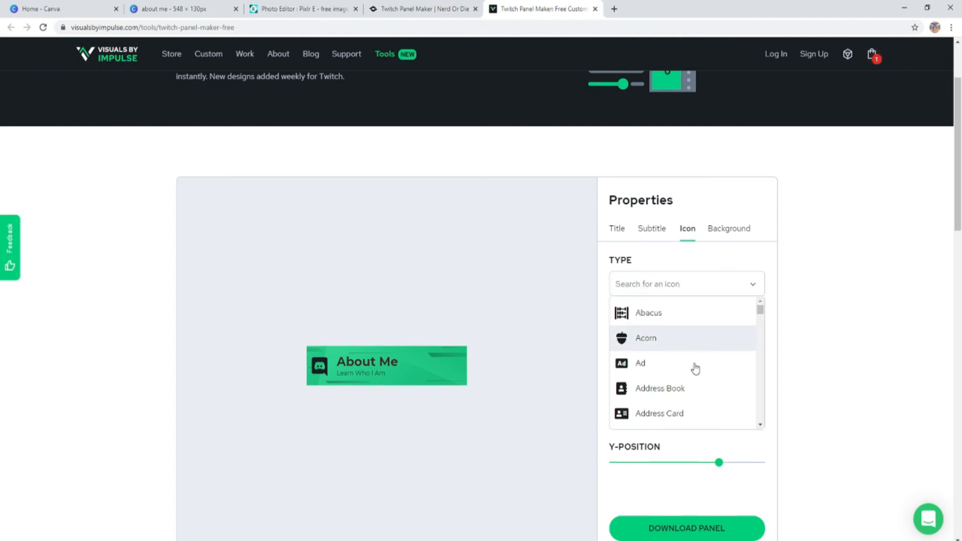
{"action": "left_click", "coordinate": [691, 280]}
{"action": "type", "text": "Person"}
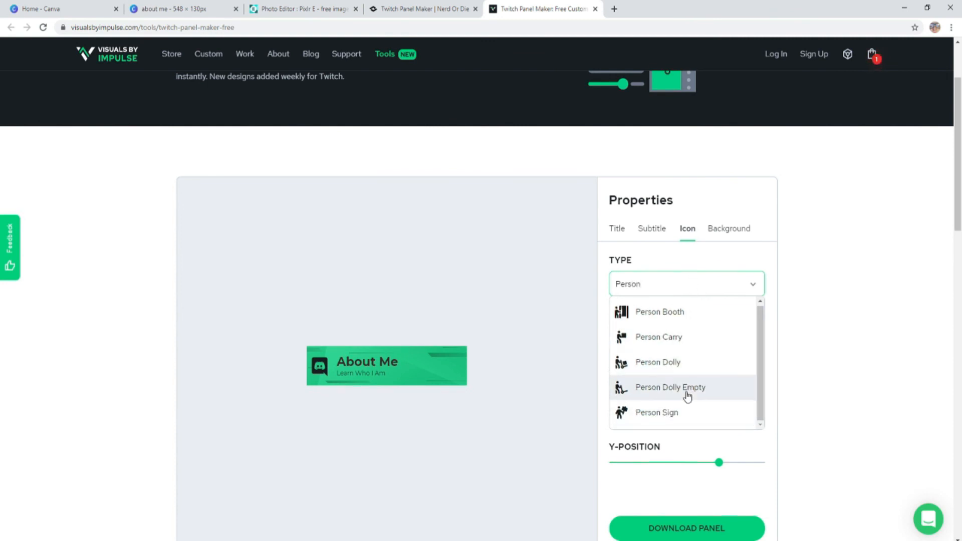
- Search the icon types for "Info" and apply the plain Info icon to the panel
{"action": "left_click_drag", "start_coordinate": [665, 284], "coordinate": [607, 281]}
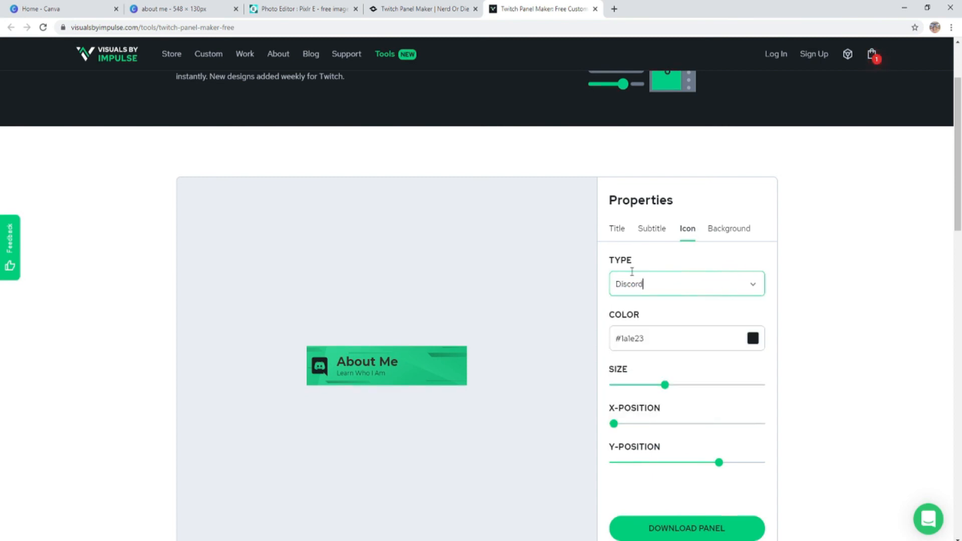
{"action": "key", "text": "BackSpace"}
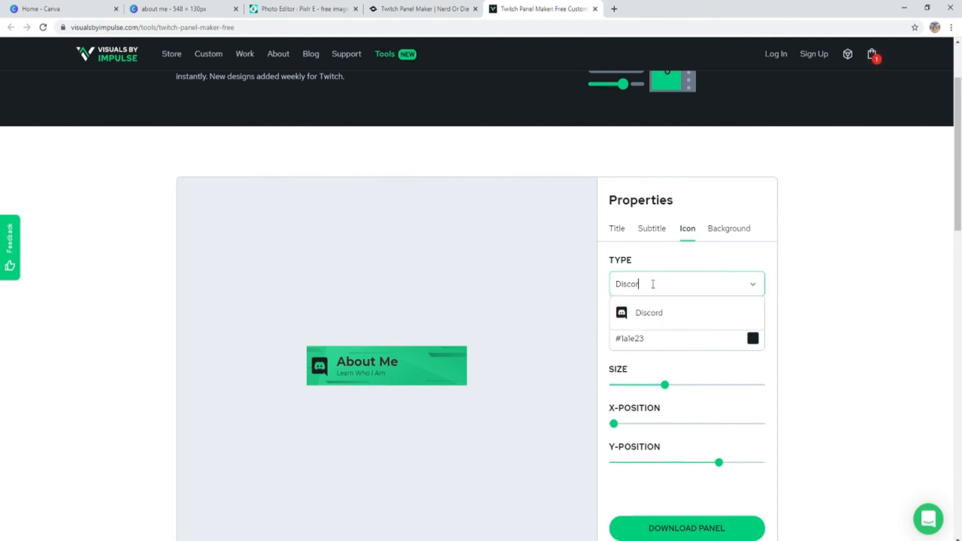
{"action": "key", "text": "BackSpace"}
{"action": "key", "text": "BackSpace"}
{"action": "key", "text": "BackSpace"}
{"action": "key", "text": "BackSpace"}
{"action": "key", "text": "BackSpace"}
{"action": "key", "text": "BackSpace"}
{"action": "type", "text": "Info"}
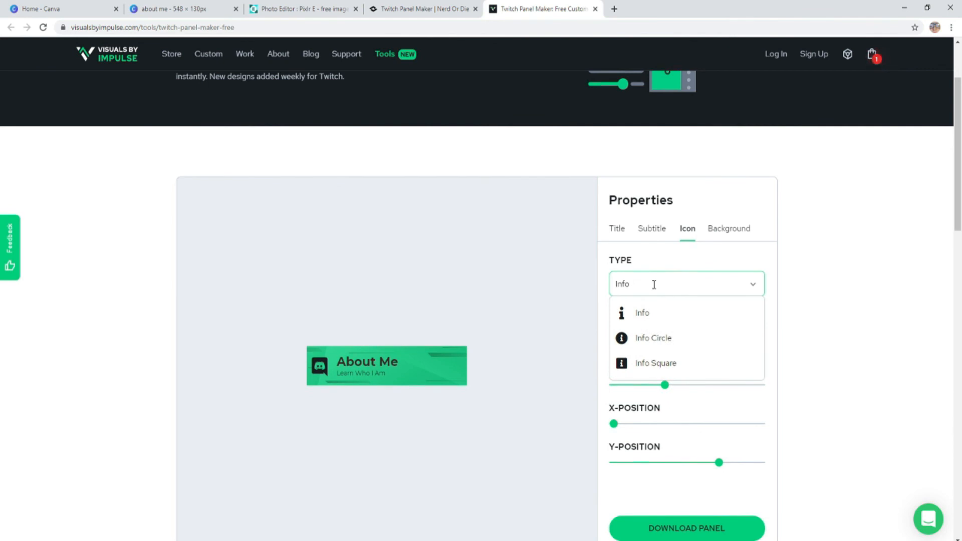
{"action": "left_click", "coordinate": [644, 313]}
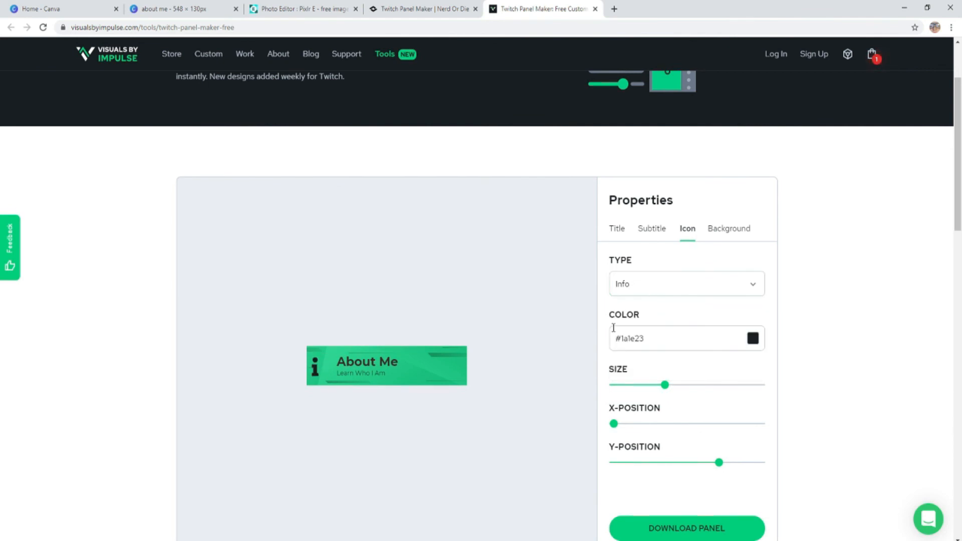
- Change the panel's icon to Info Circle and enlarge it to size 43
{"action": "left_click", "coordinate": [745, 292]}
{"action": "type", "text": "info"}
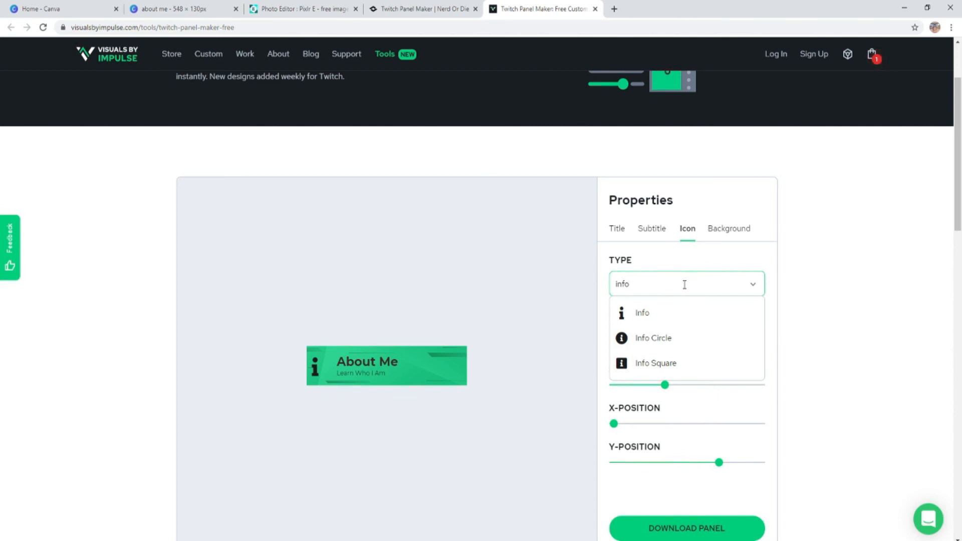
{"action": "left_click", "coordinate": [683, 339]}
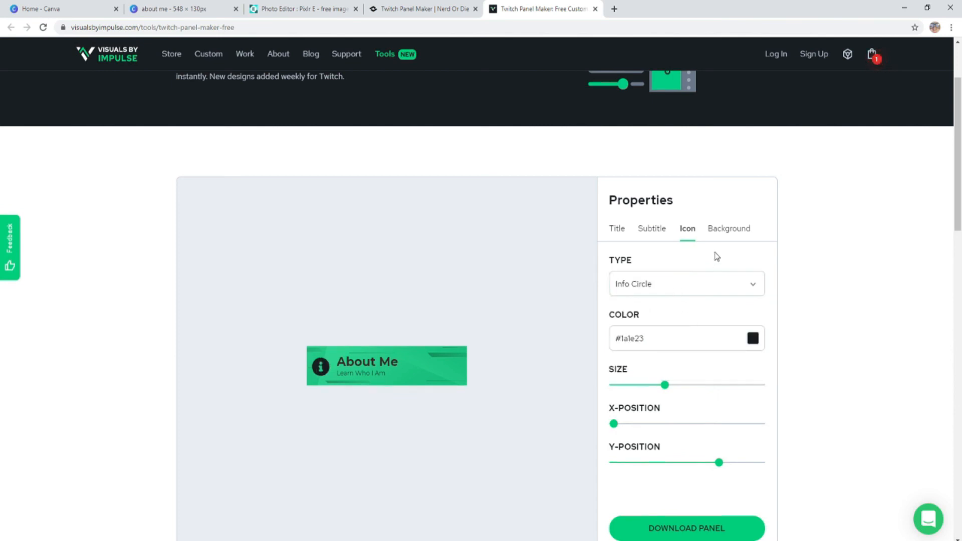
{"action": "left_click_drag", "start_coordinate": [668, 392], "coordinate": [678, 392]}
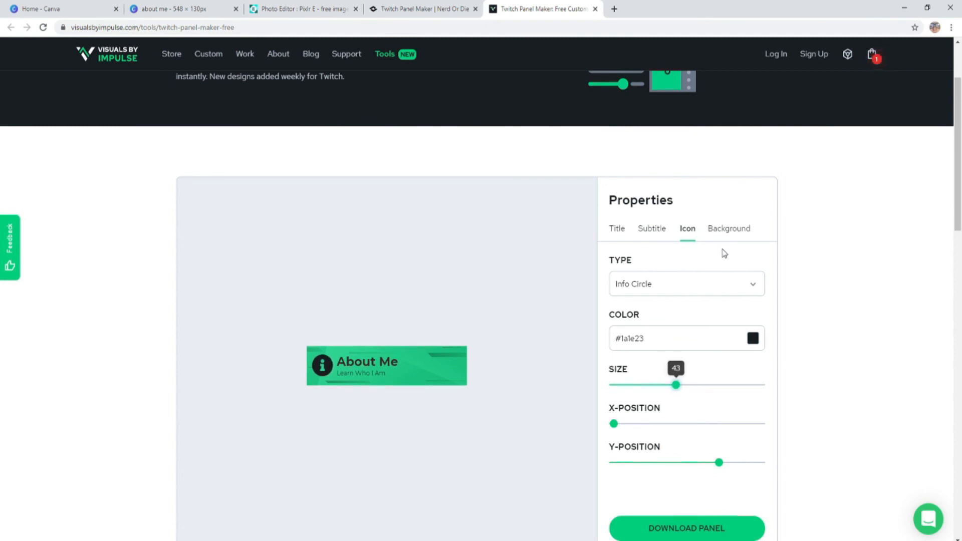
- Browse the panel background's textures and apply the Aromantic texture
{"action": "left_click", "coordinate": [727, 230]}
{"action": "left_click", "coordinate": [722, 286]}
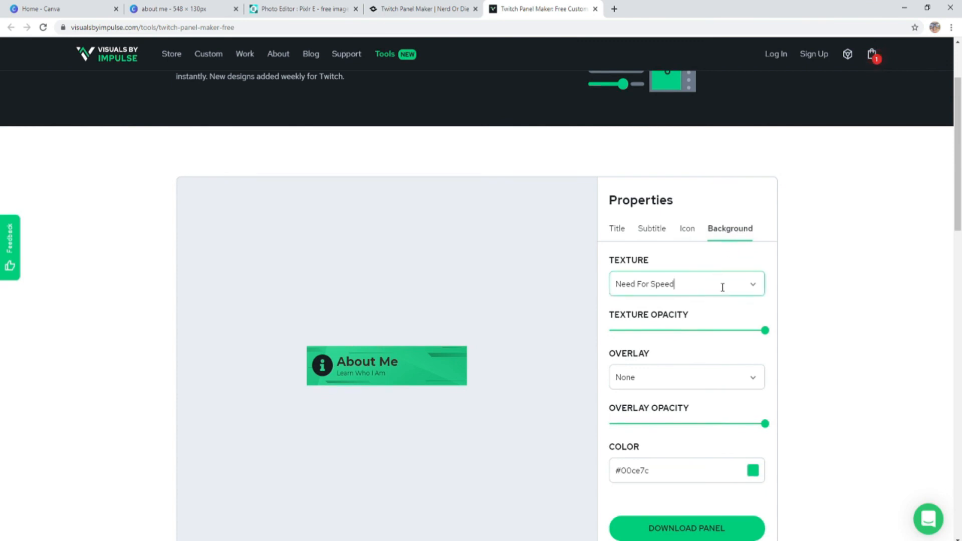
{"action": "left_click", "coordinate": [722, 287]}
{"action": "scroll", "coordinate": [700, 348], "scroll_direction": "down", "scroll_amount": 3}
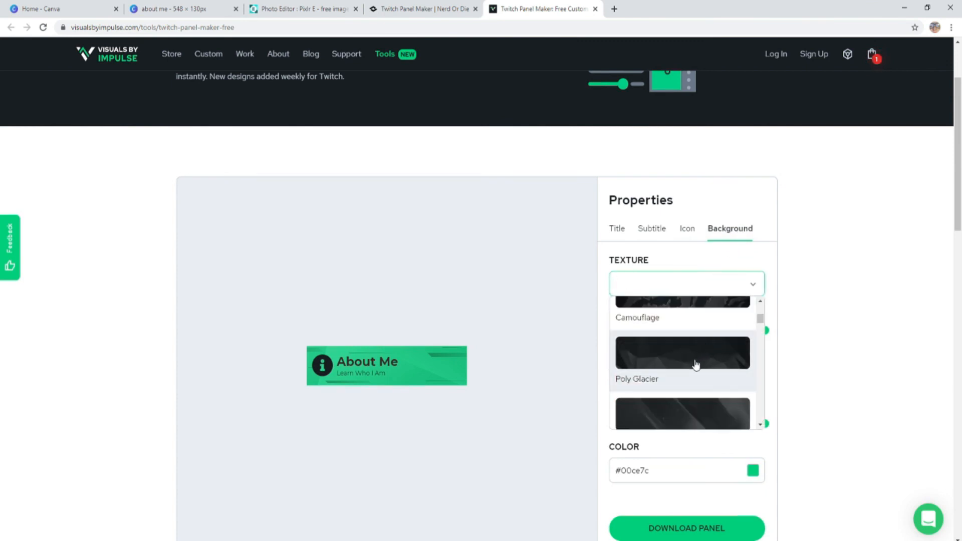
{"action": "scroll", "coordinate": [695, 364], "scroll_direction": "down", "scroll_amount": 3}
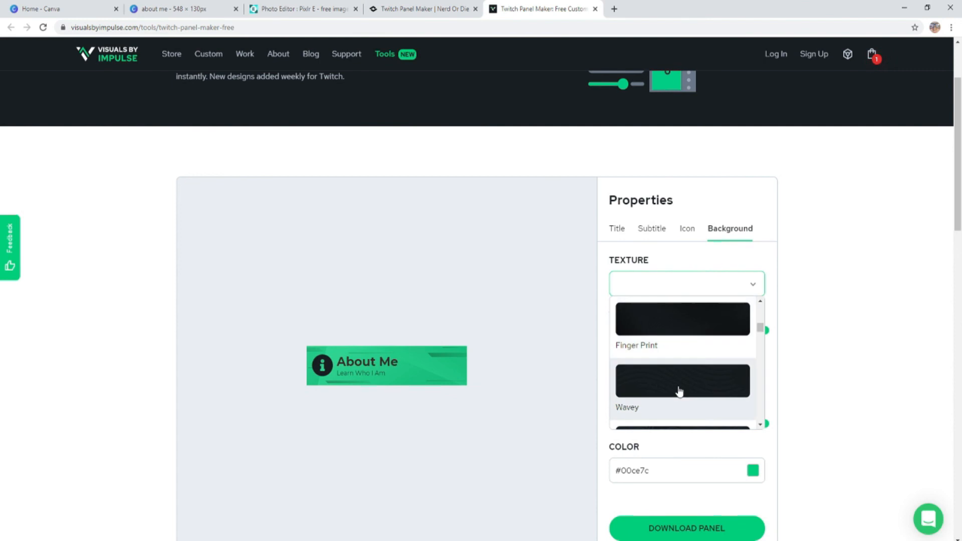
{"action": "scroll", "coordinate": [679, 390], "scroll_direction": "up", "scroll_amount": 1}
{"action": "scroll", "coordinate": [679, 390], "scroll_direction": "down", "scroll_amount": 3}
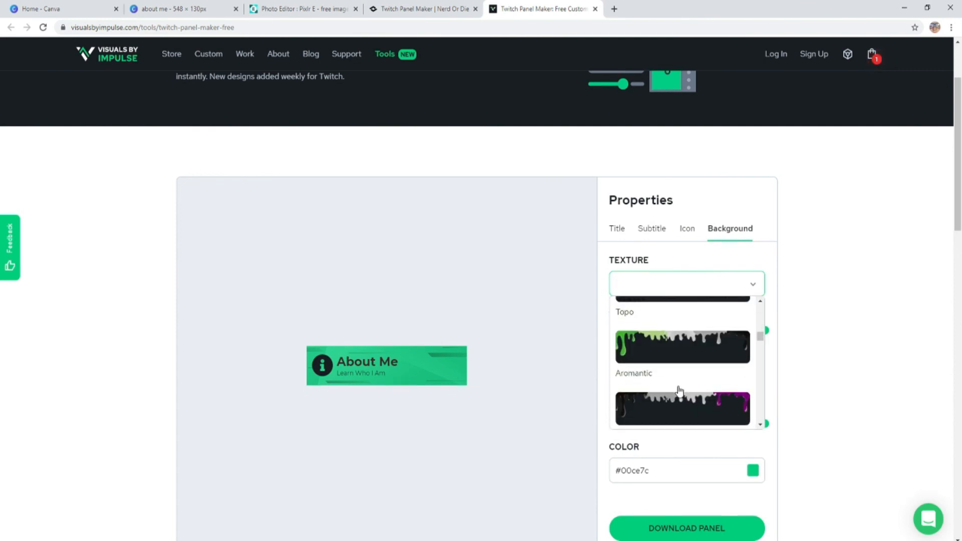
{"action": "left_click", "coordinate": [695, 355]}
{"action": "left_click", "coordinate": [695, 283]}
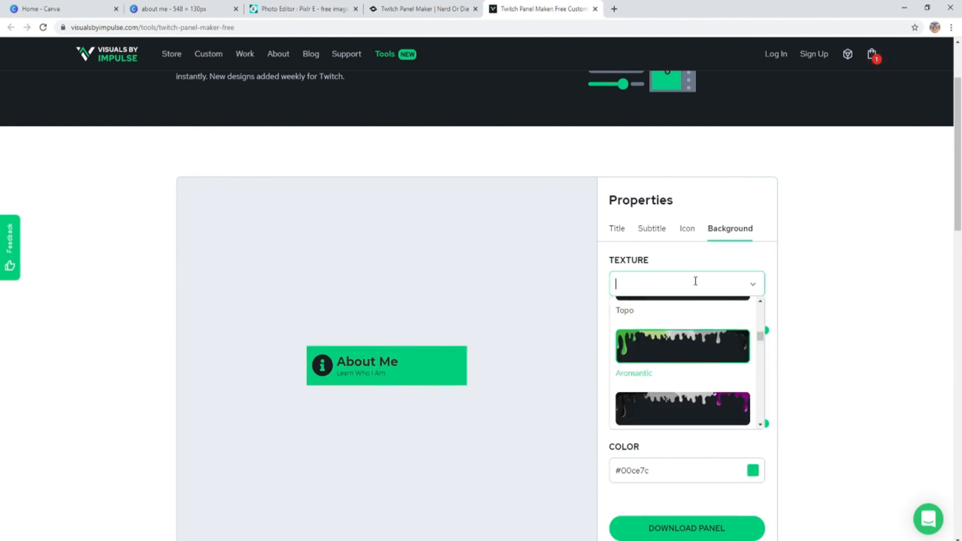
{"action": "left_click", "coordinate": [710, 352]}
- Set the panel background's texture to Asexual and lower the texture opacity to 68
{"action": "left_click", "coordinate": [707, 293]}
{"action": "left_click", "coordinate": [670, 396]}
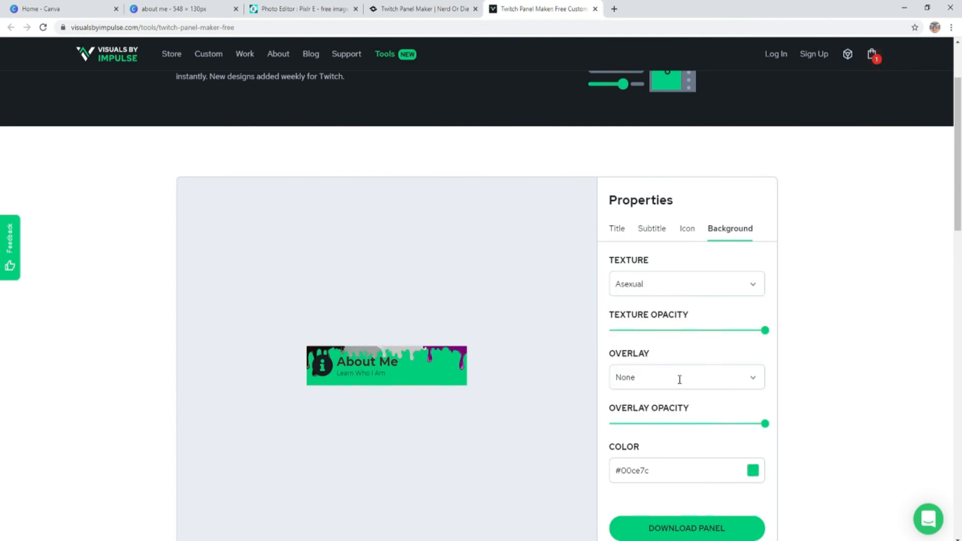
{"action": "left_click_drag", "start_coordinate": [728, 332], "coordinate": [715, 331]}
- Shift the hue of the panel's background color to blue, #0090CE
{"action": "left_click", "coordinate": [755, 476]}
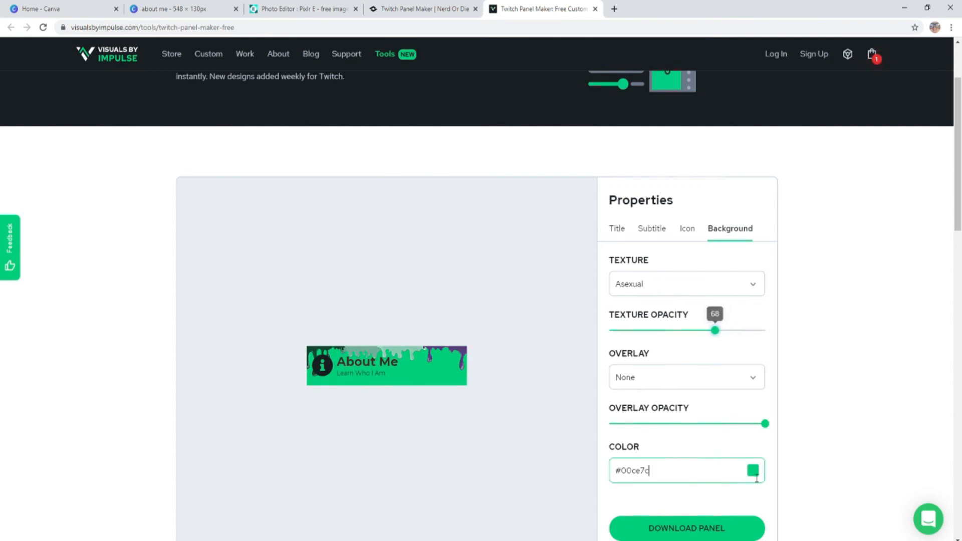
{"action": "left_click", "coordinate": [754, 475]}
{"action": "scroll", "coordinate": [714, 501], "scroll_direction": "down", "scroll_amount": 2}
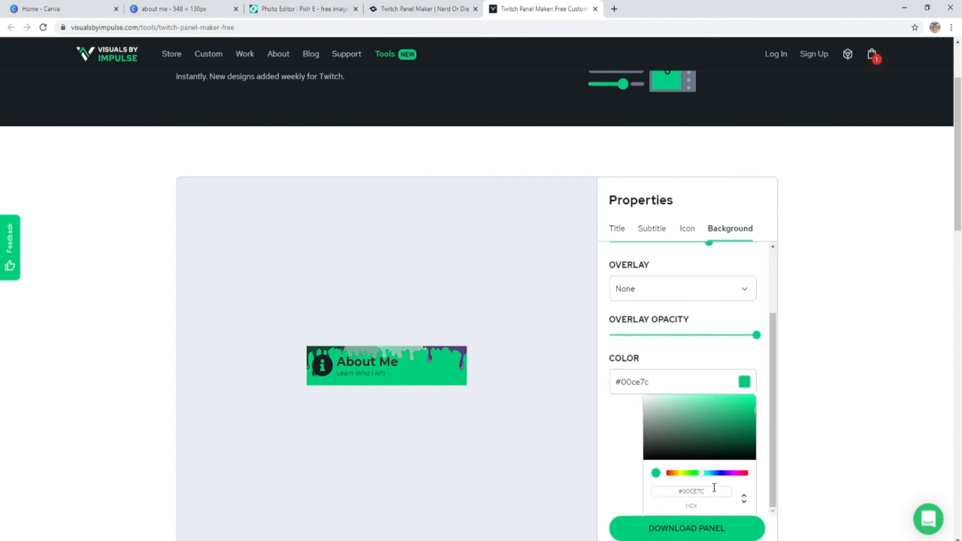
{"action": "left_click_drag", "start_coordinate": [700, 473], "coordinate": [711, 474]}
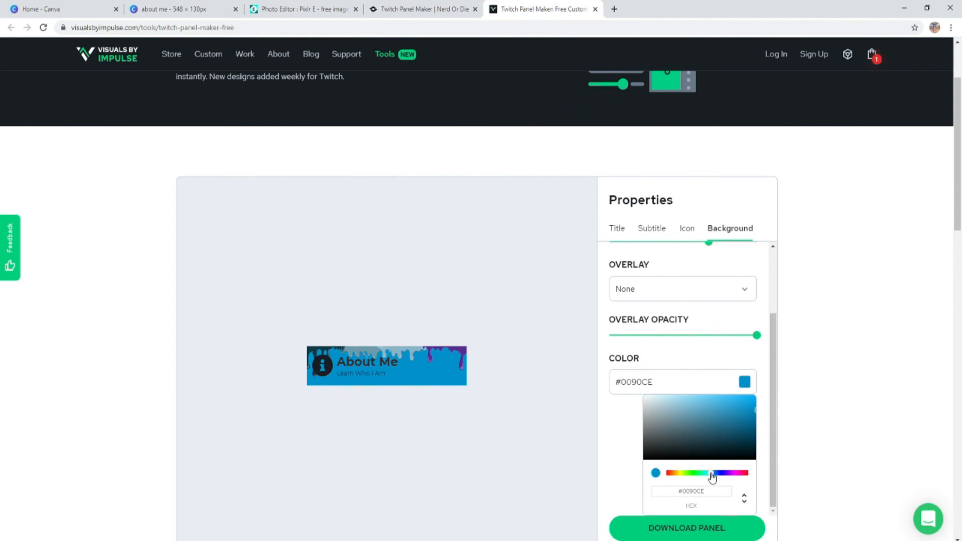
{"action": "left_click", "coordinate": [528, 474]}
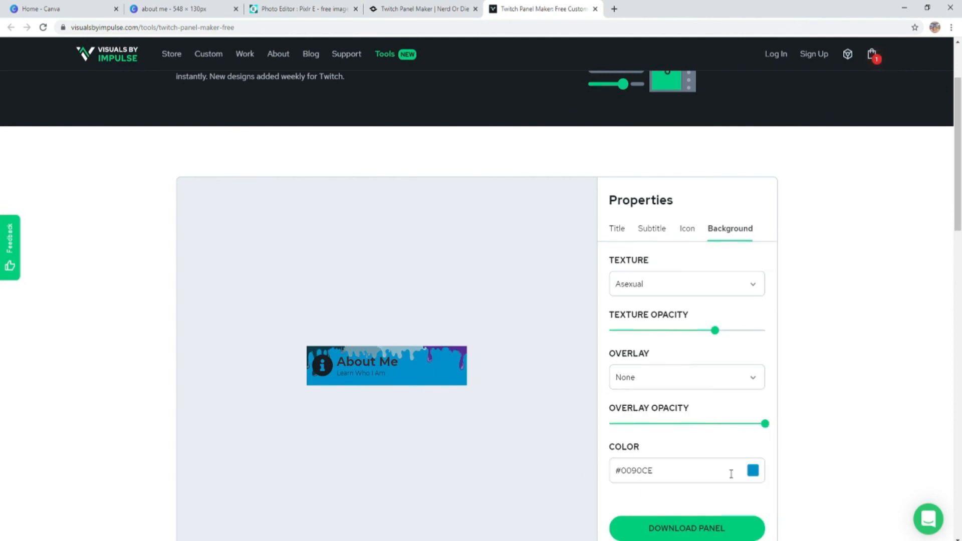